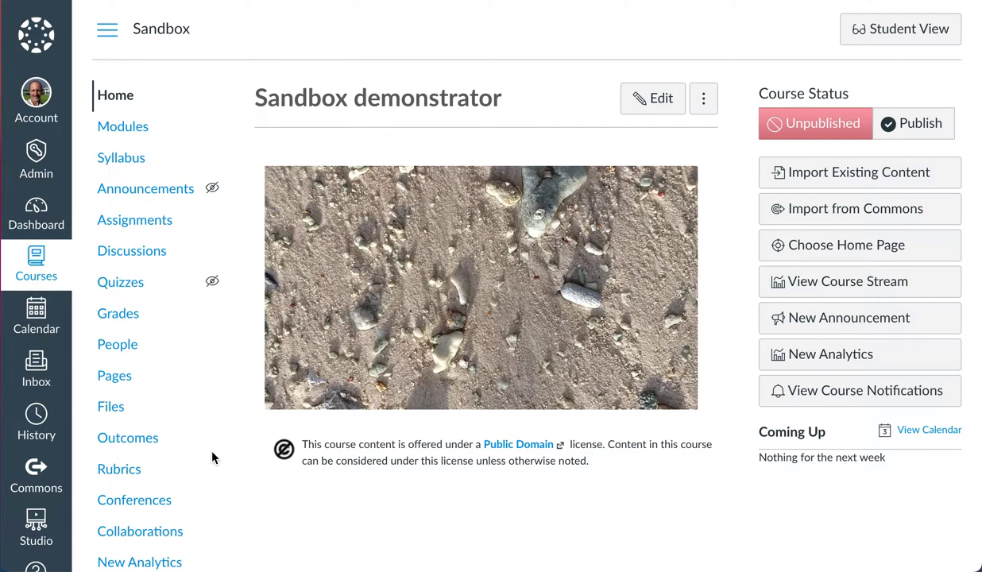
- Open the course's Studio media collection, examine the options for adding media, and close them without adding anything
scroll(213, 457, down, 3)
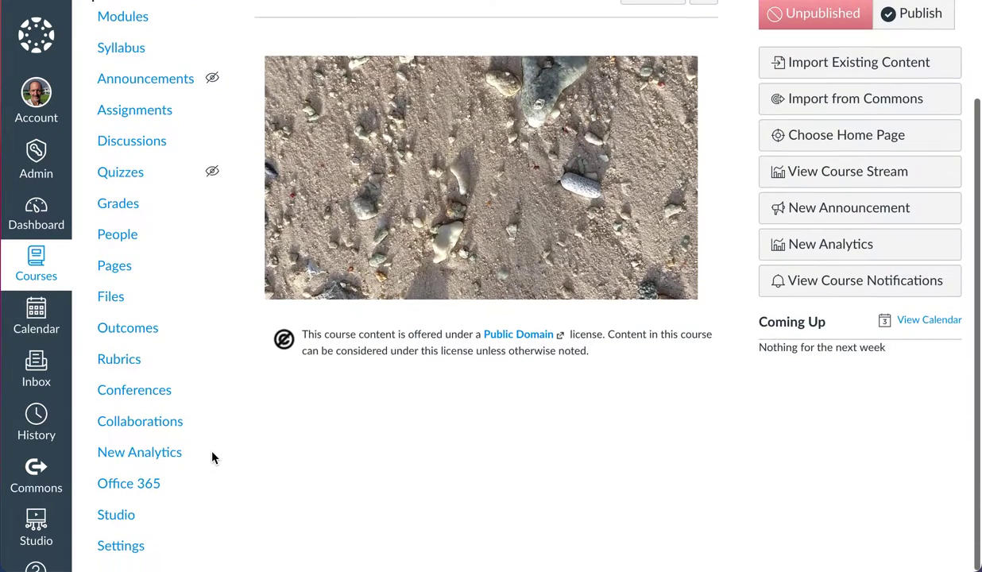
click(117, 518)
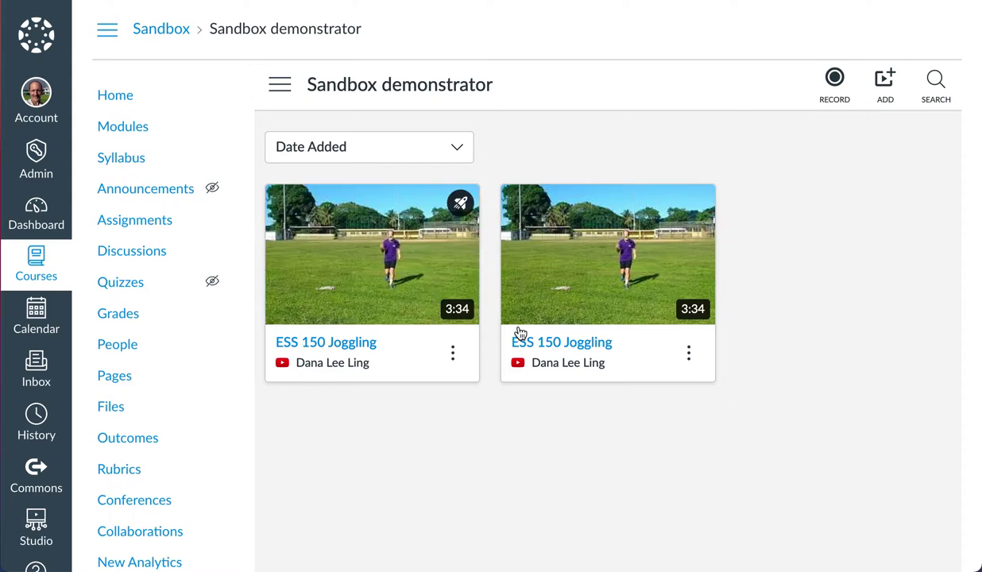
mouse_move(539, 273)
click(884, 92)
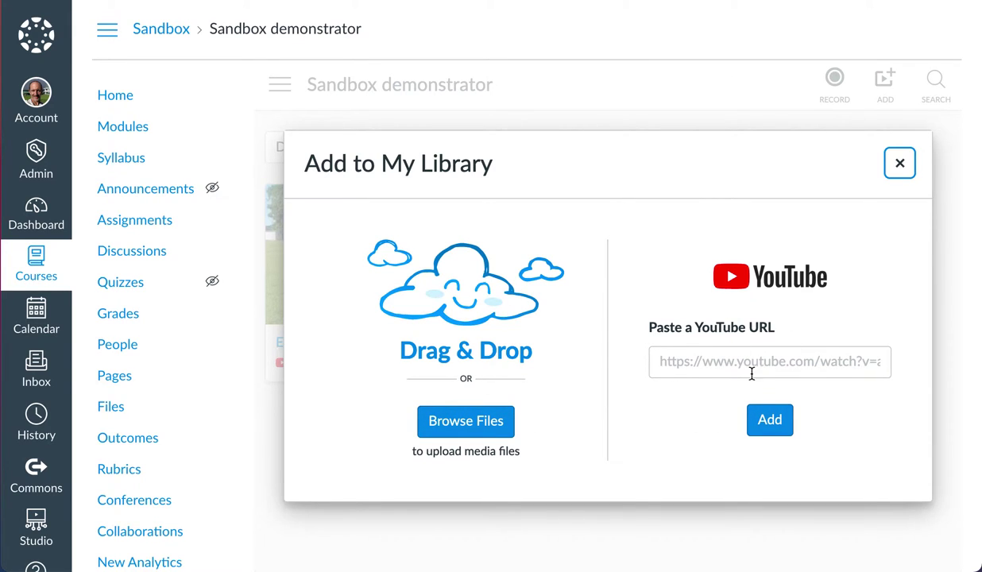
click(901, 167)
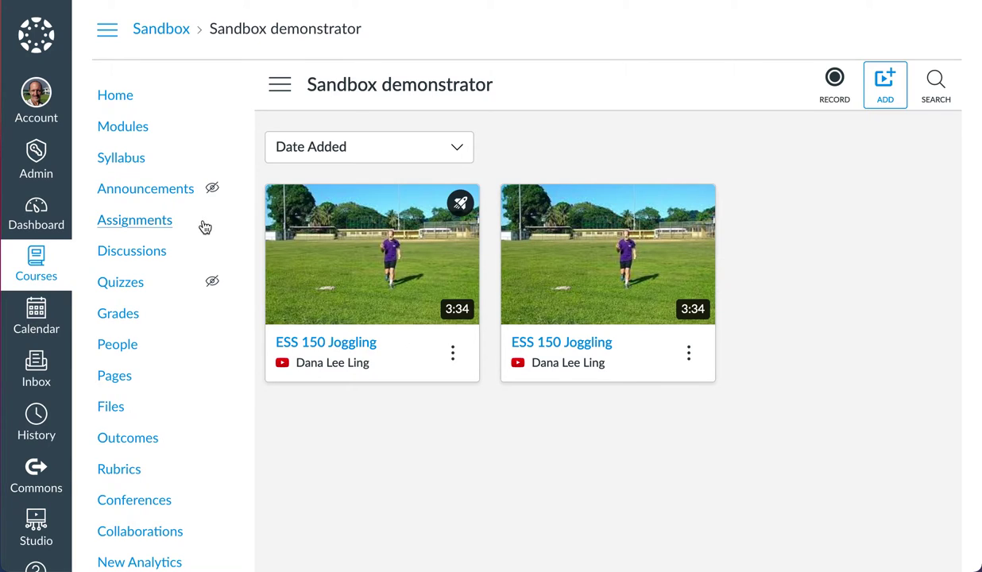
- Open the Joggling quiz from the course's assignments and examine its embedded video and details
click(149, 226)
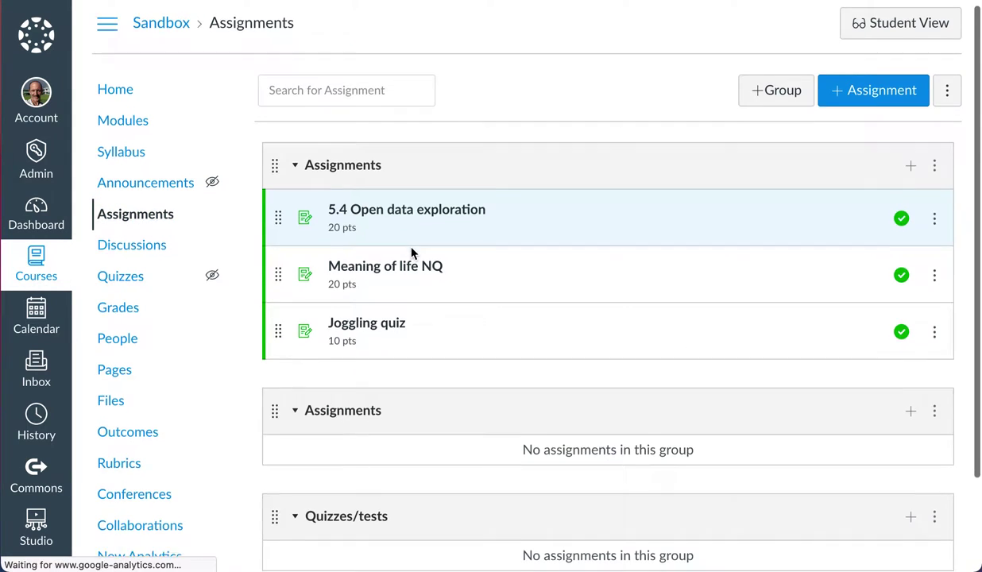
scroll(410, 252, down, 3)
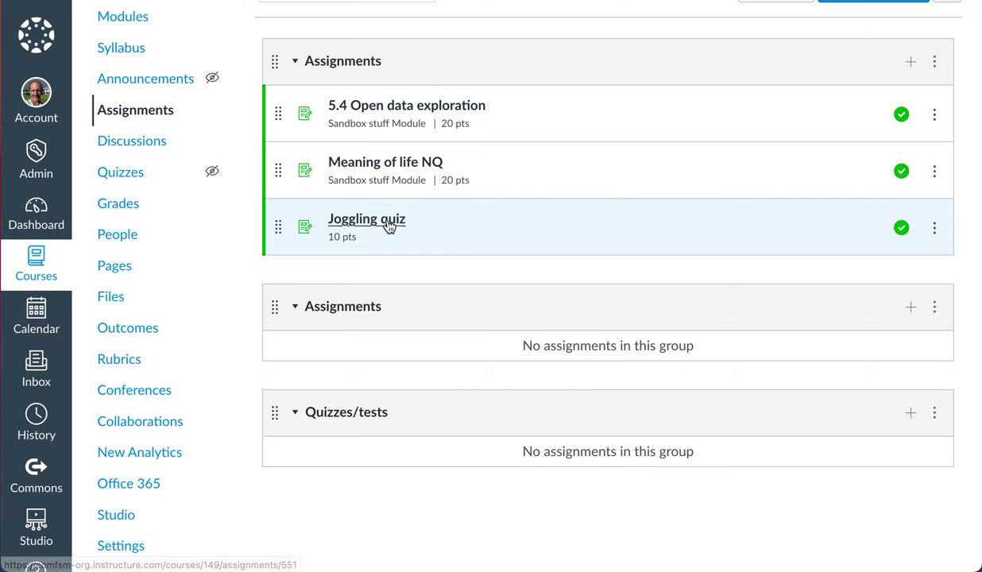
click(388, 224)
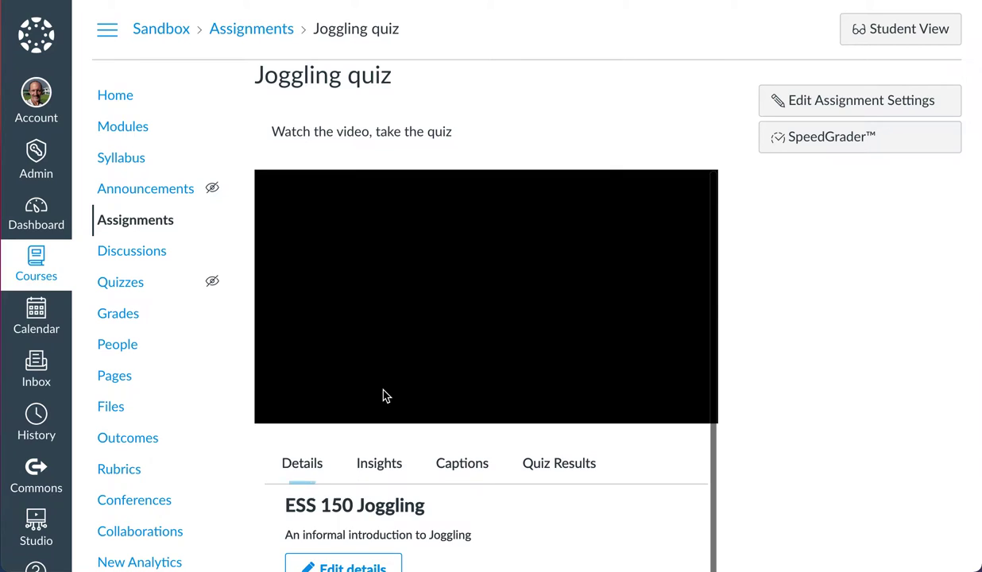
scroll(761, 387, down, 1)
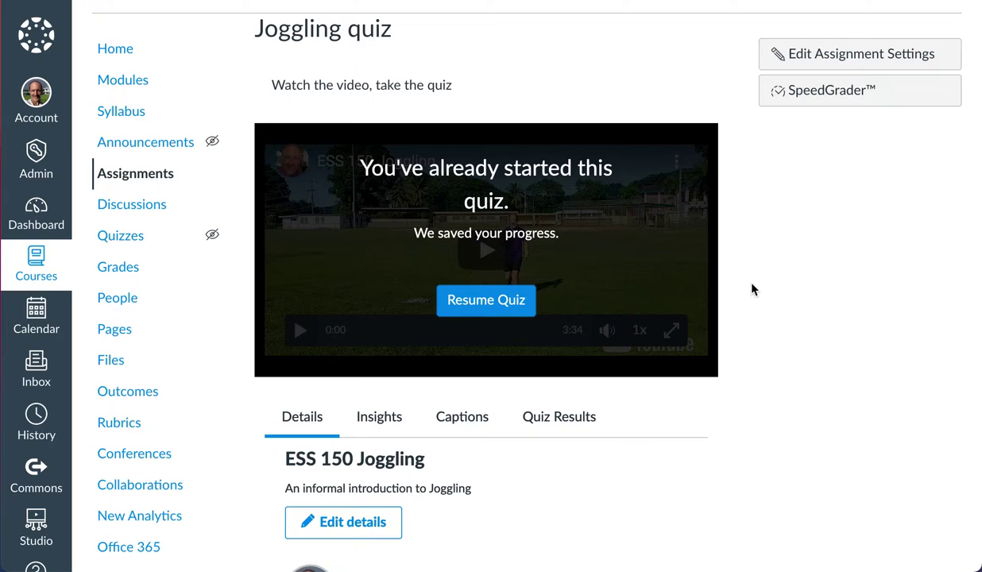
scroll(662, 410, down, 1)
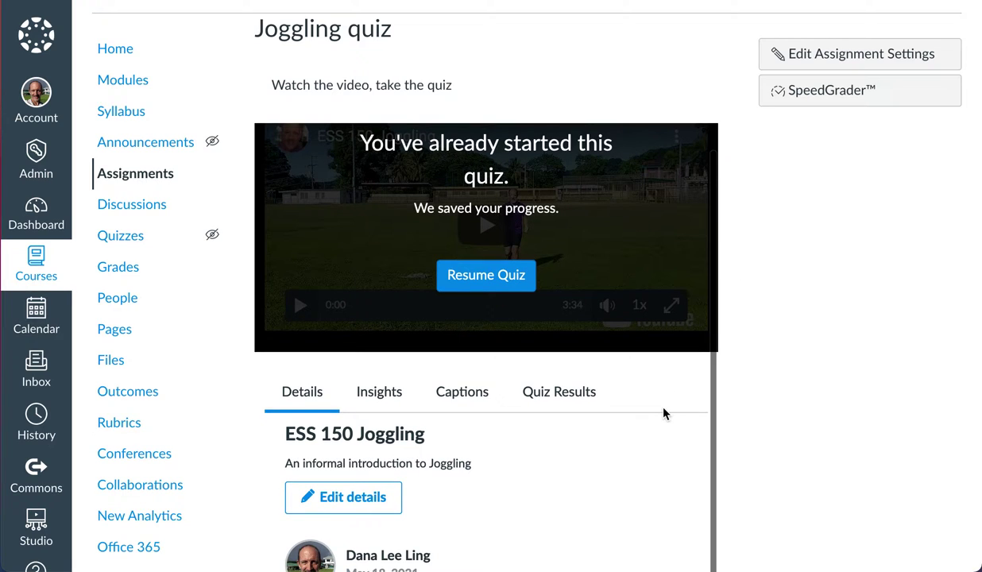
scroll(665, 414, down, 2)
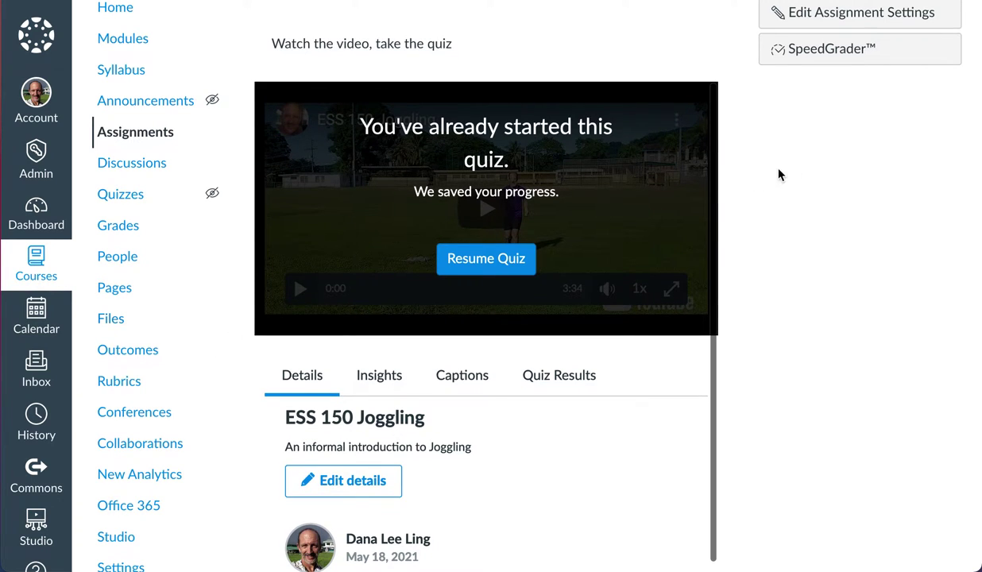
scroll(779, 175, up, 3)
scroll(779, 174, down, 4)
scroll(779, 175, up, 3)
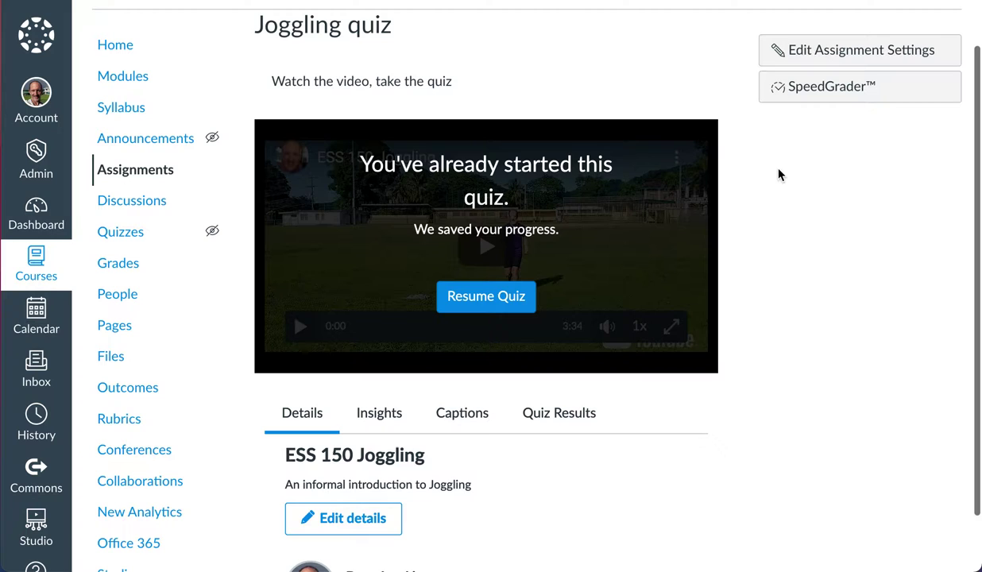
scroll(779, 175, down, 1)
scroll(793, 224, down, 1)
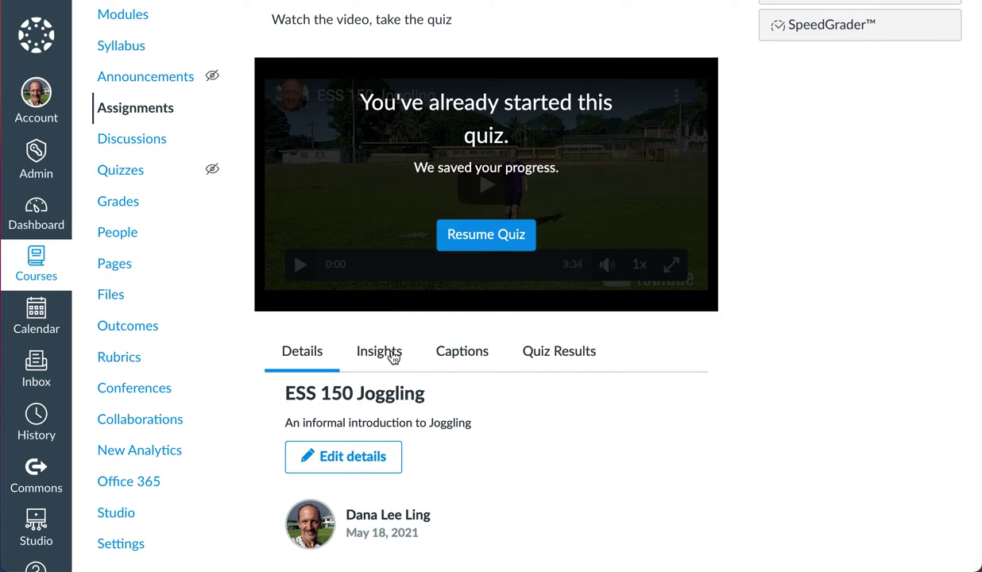
- Show the video's Insights and compare the viewing graphs of the instructor and Test Student
click(393, 358)
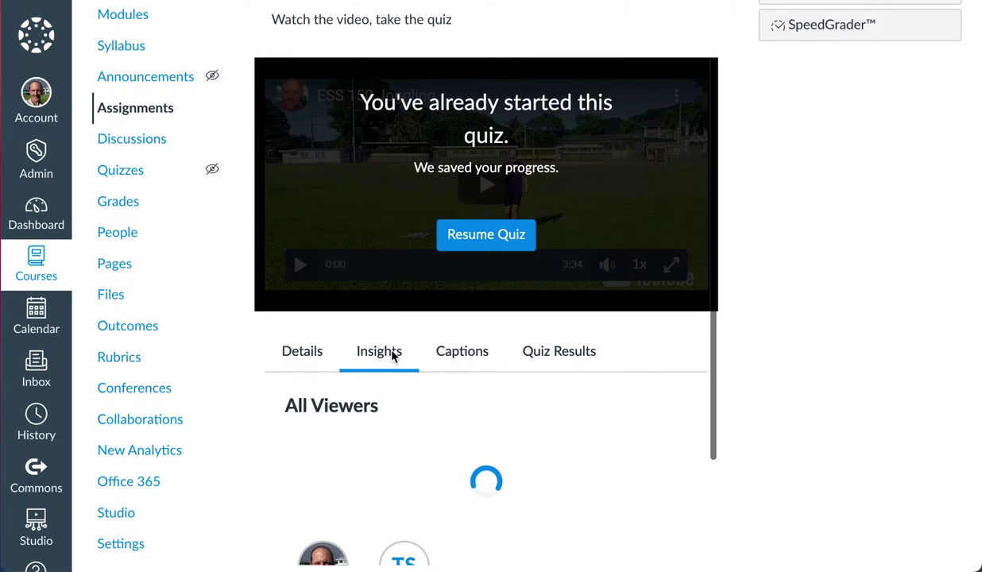
scroll(422, 488, down, 1)
scroll(449, 459, down, 1)
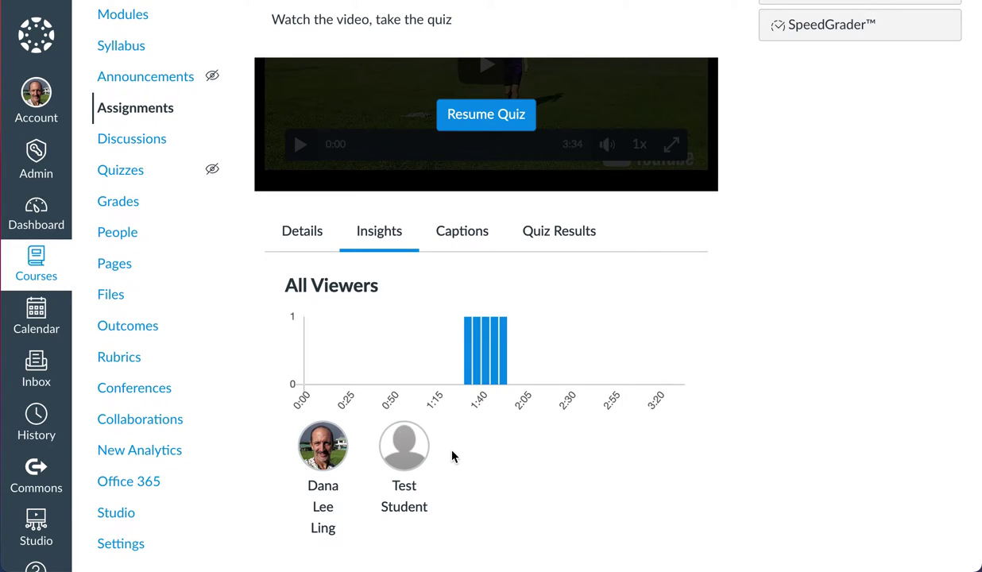
click(404, 455)
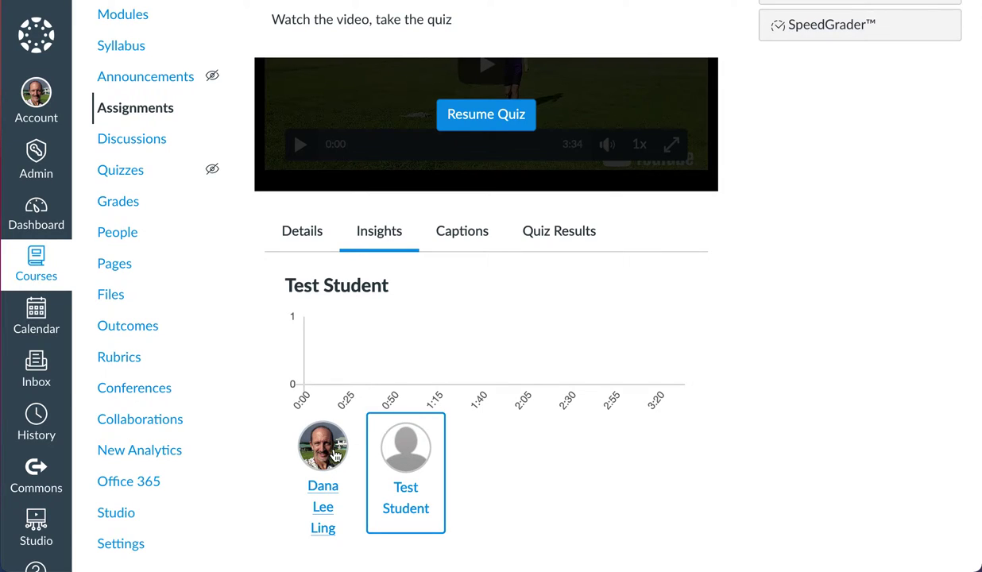
click(335, 454)
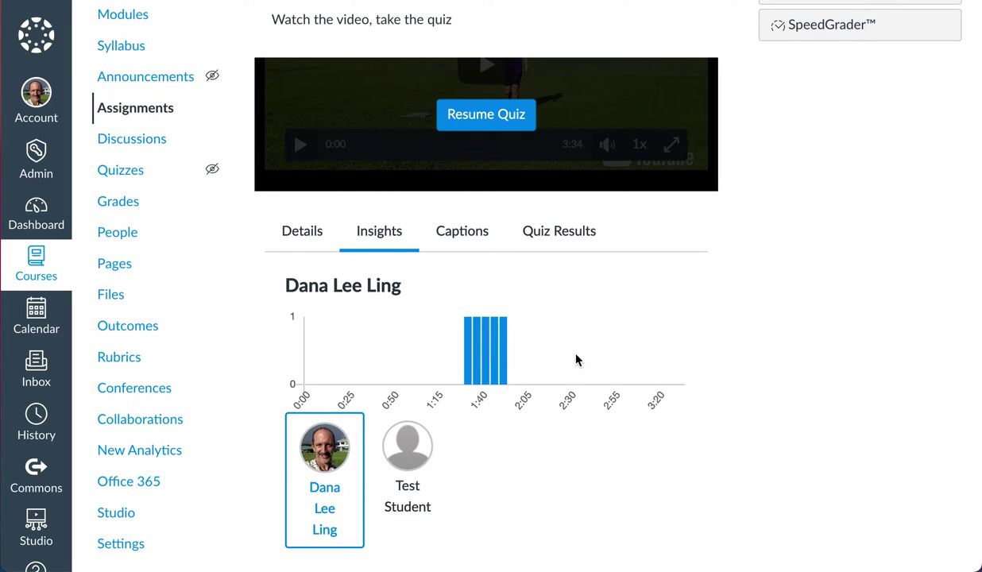
scroll(580, 364, down, 1)
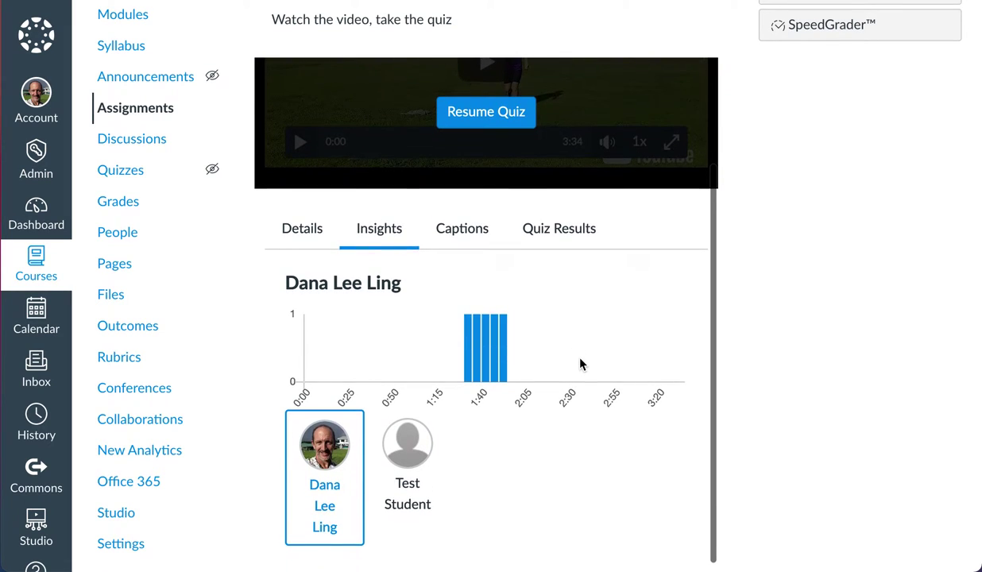
click(413, 451)
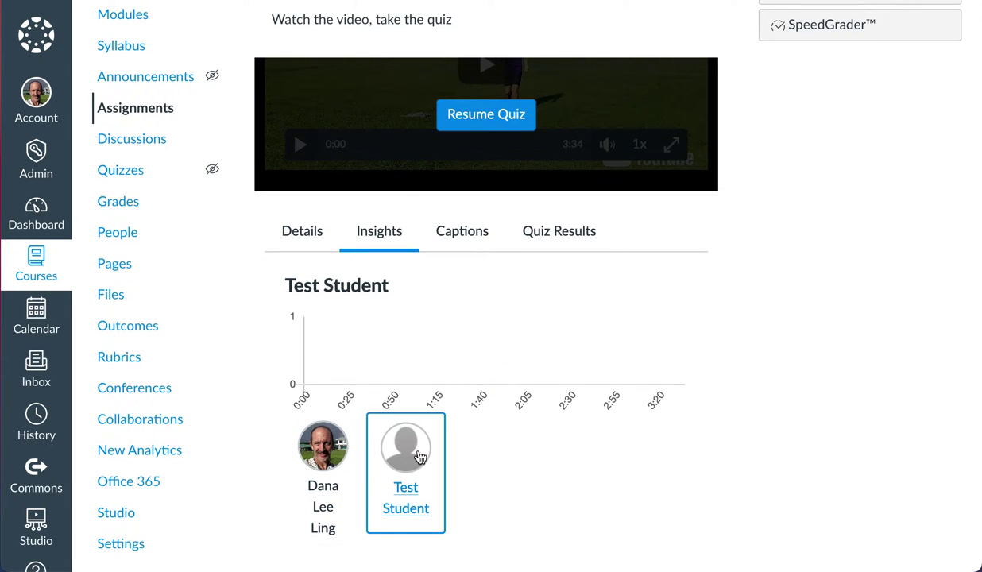
- Switch the Joggling quiz page to Student View and start the Joggling demonstration quiz
scroll(419, 456, up, 3)
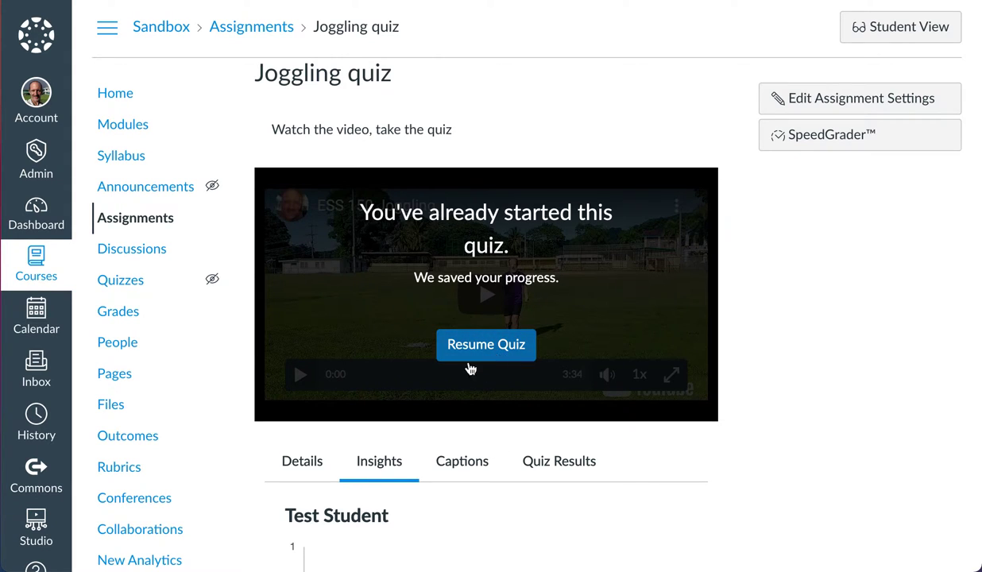
scroll(442, 461, down, 1)
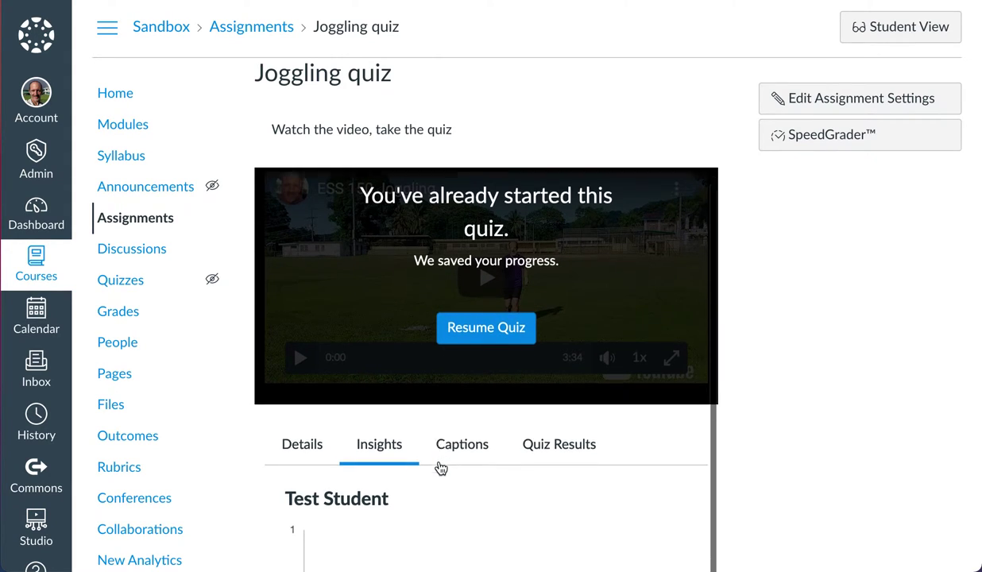
scroll(441, 465, up, 1)
click(886, 36)
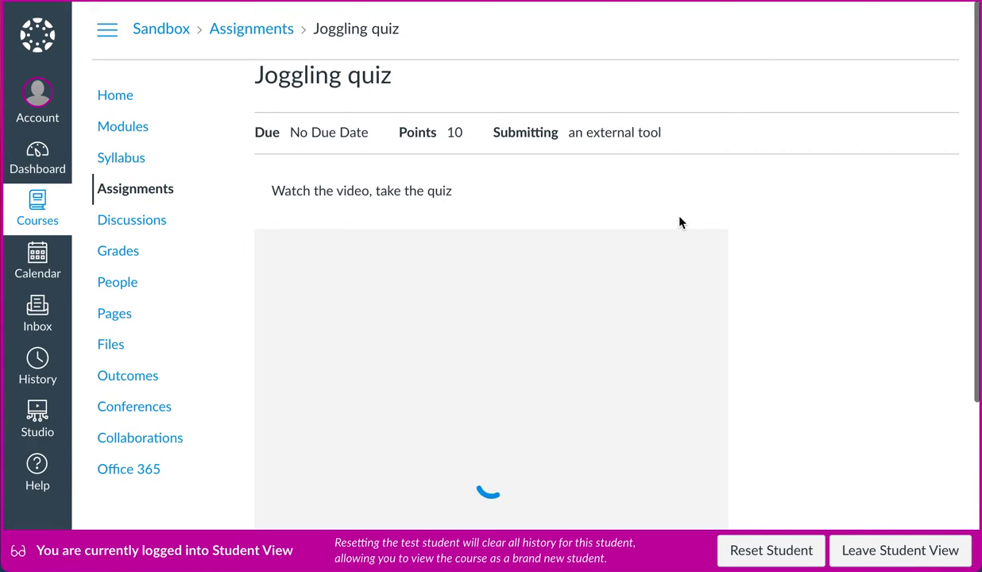
scroll(679, 223, down, 1)
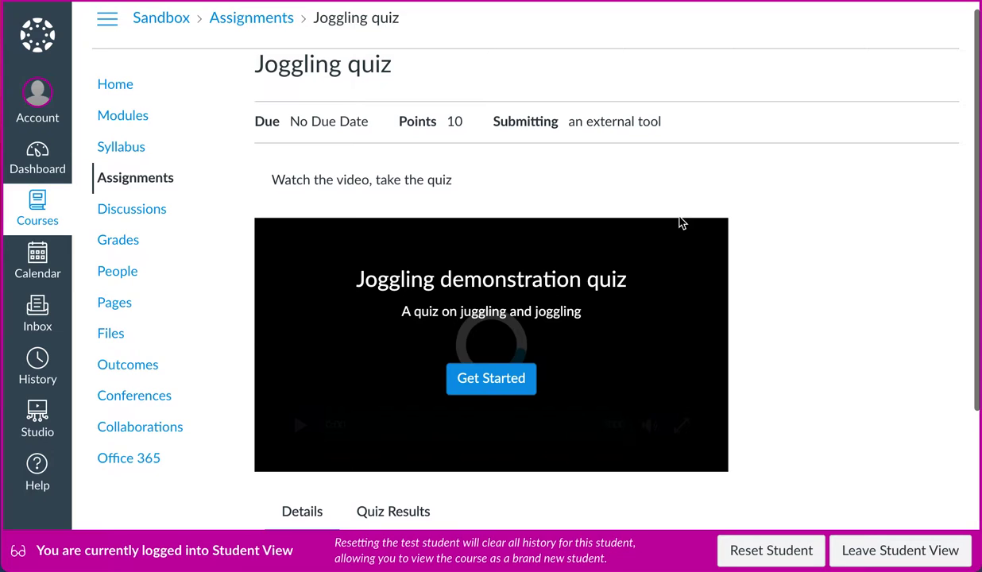
scroll(679, 222, down, 4)
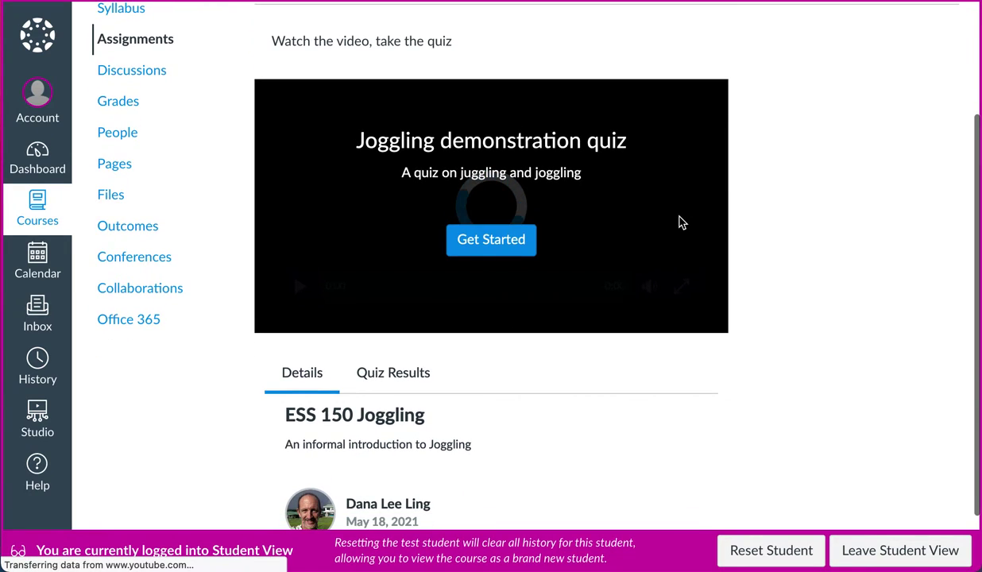
scroll(679, 221, down, 1)
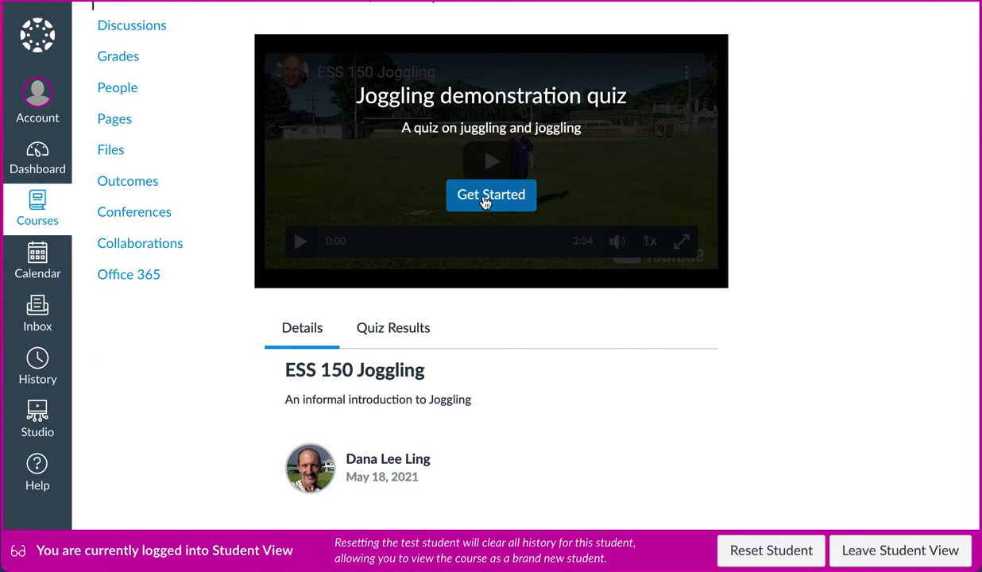
click(485, 202)
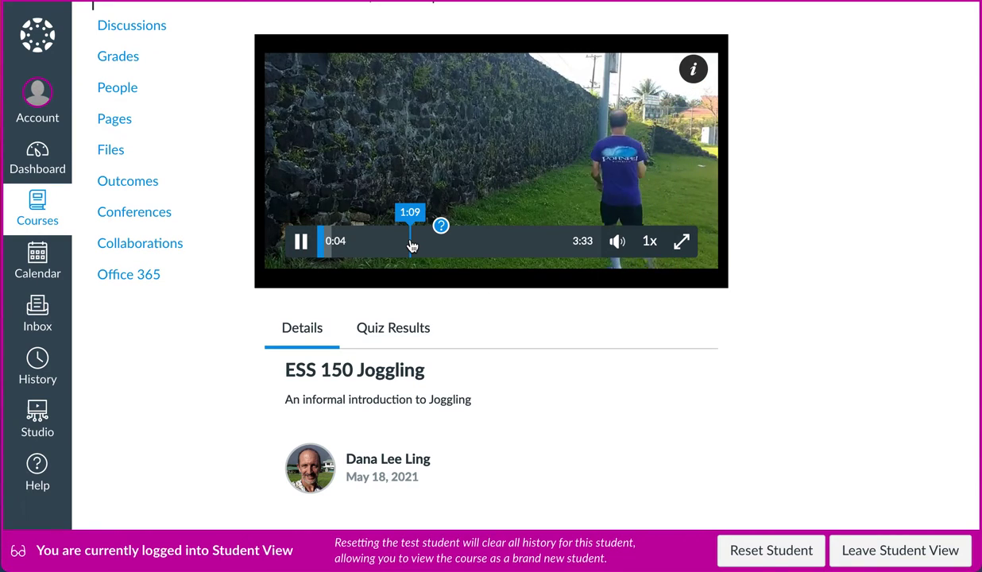
- Skip the video ahead to about 1:09, answer the juggling question with "As many balls as you can", and continue
click(411, 241)
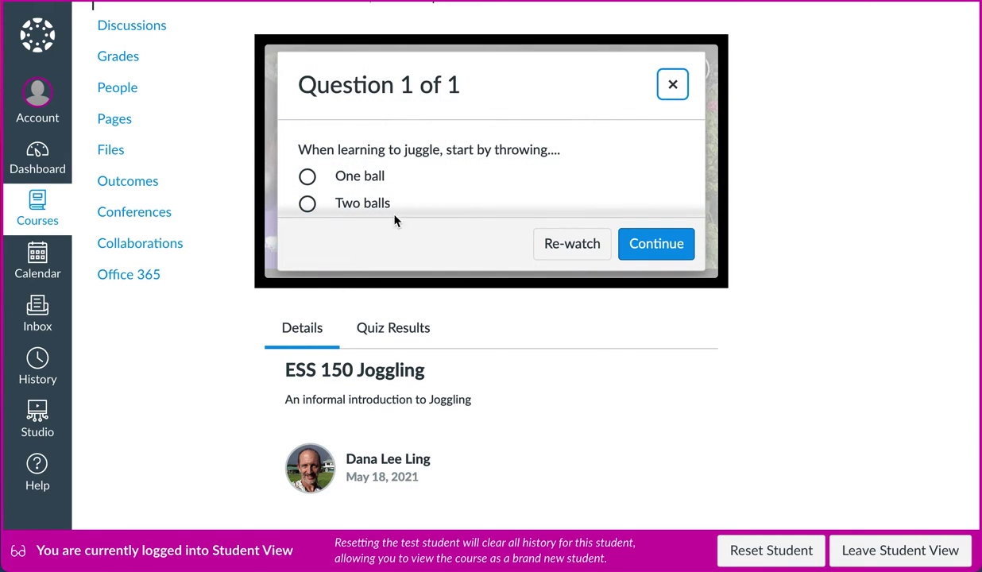
scroll(429, 198, down, 2)
scroll(430, 199, up, 1)
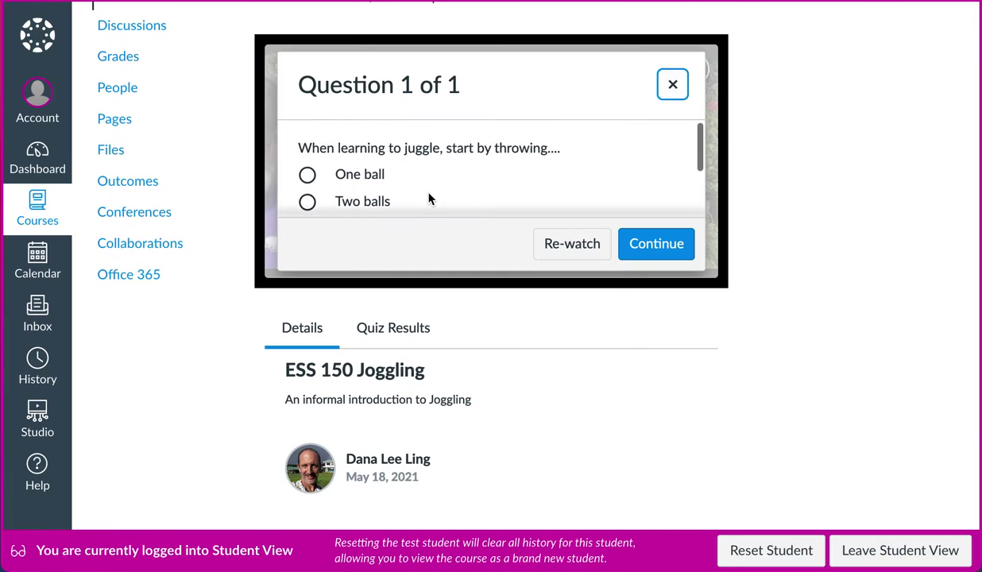
scroll(429, 199, down, 1)
scroll(429, 198, down, 1)
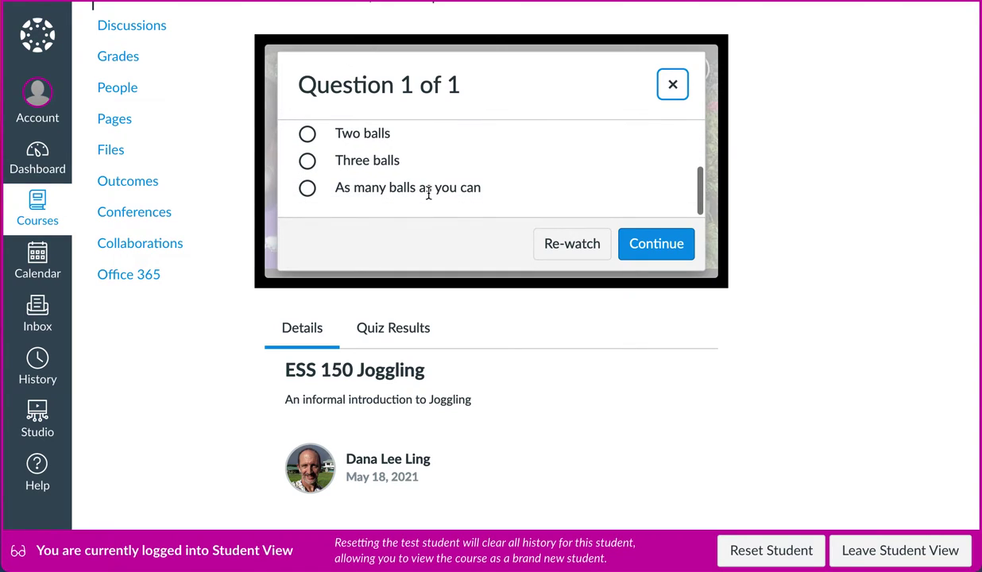
click(310, 191)
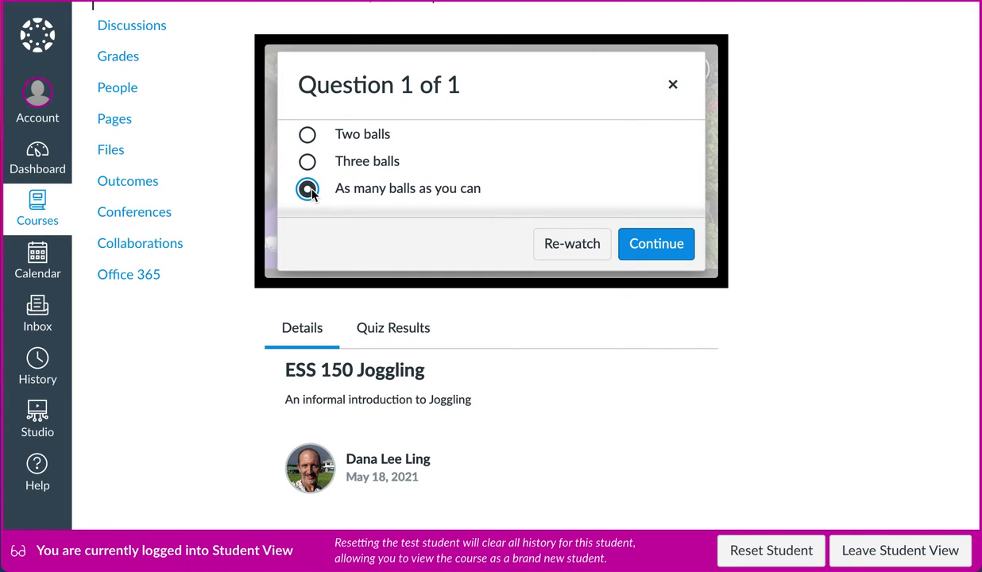
click(668, 254)
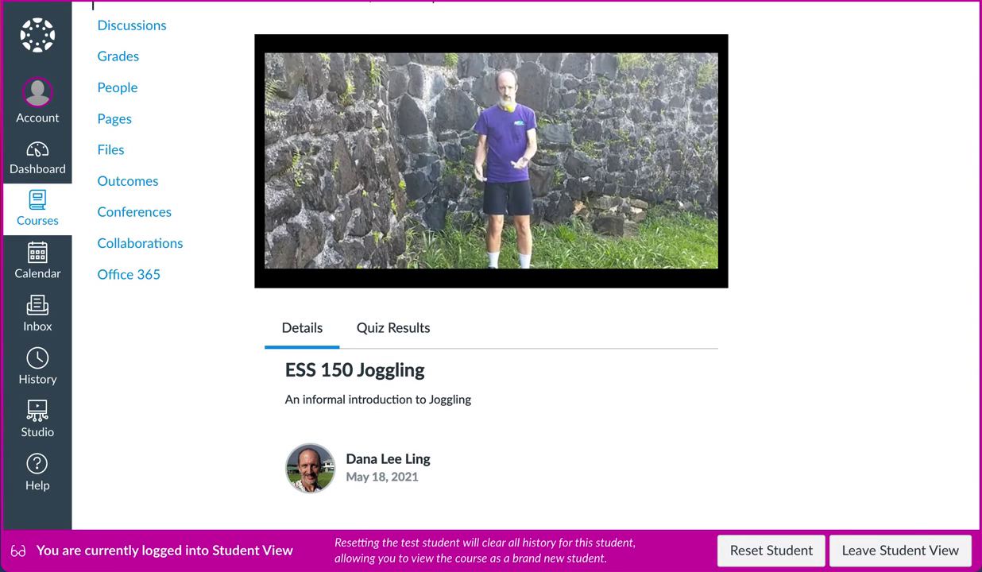
- Pause the quiz video at 2:03
mouse_move(483, 231)
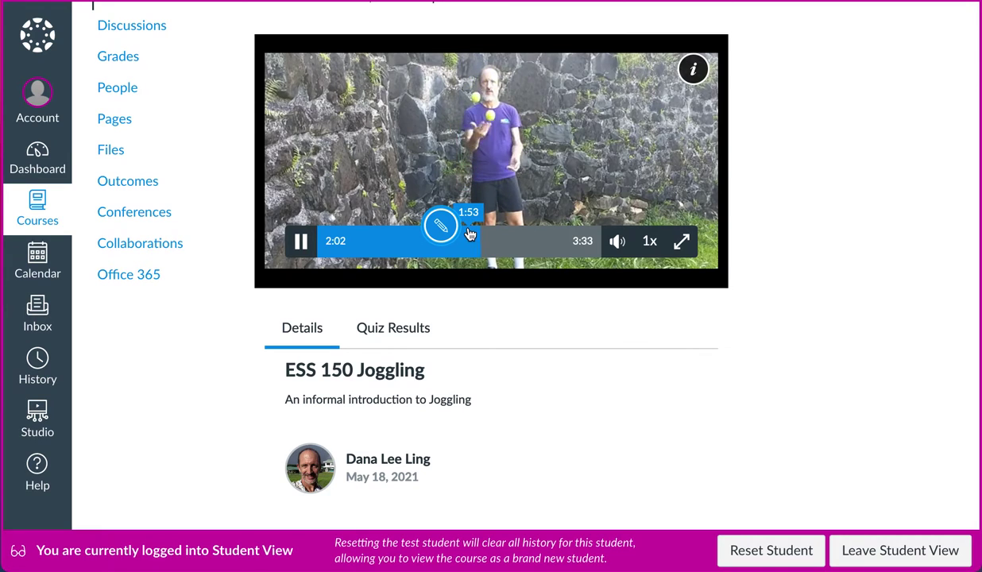
click(298, 241)
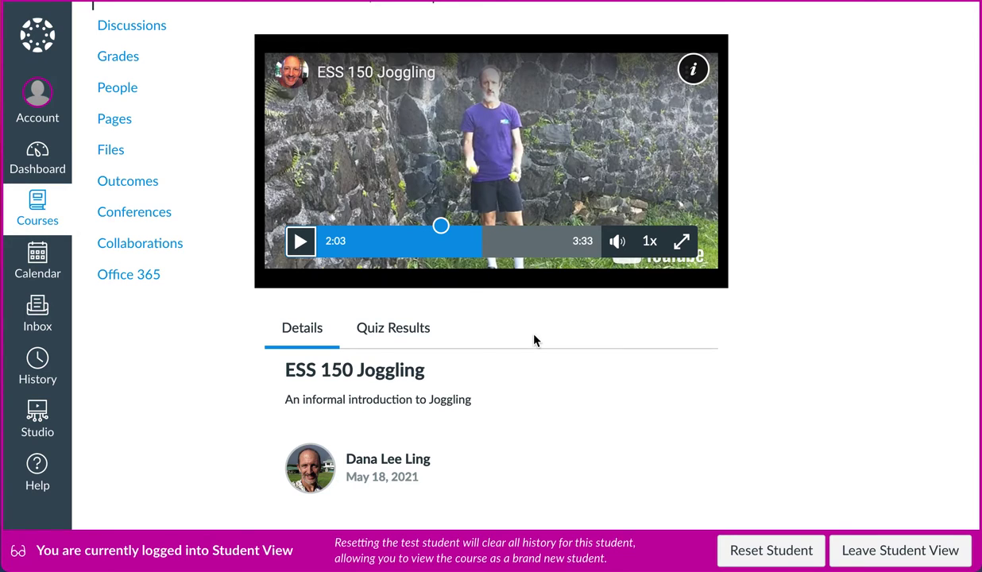
scroll(531, 338, down, 1)
scroll(524, 340, up, 2)
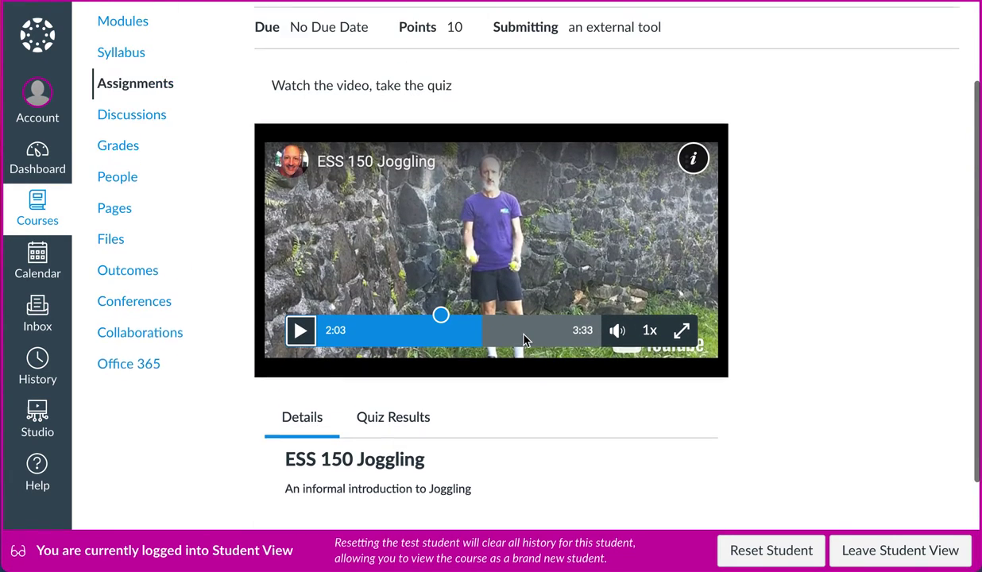
scroll(523, 340, up, 1)
scroll(523, 340, down, 3)
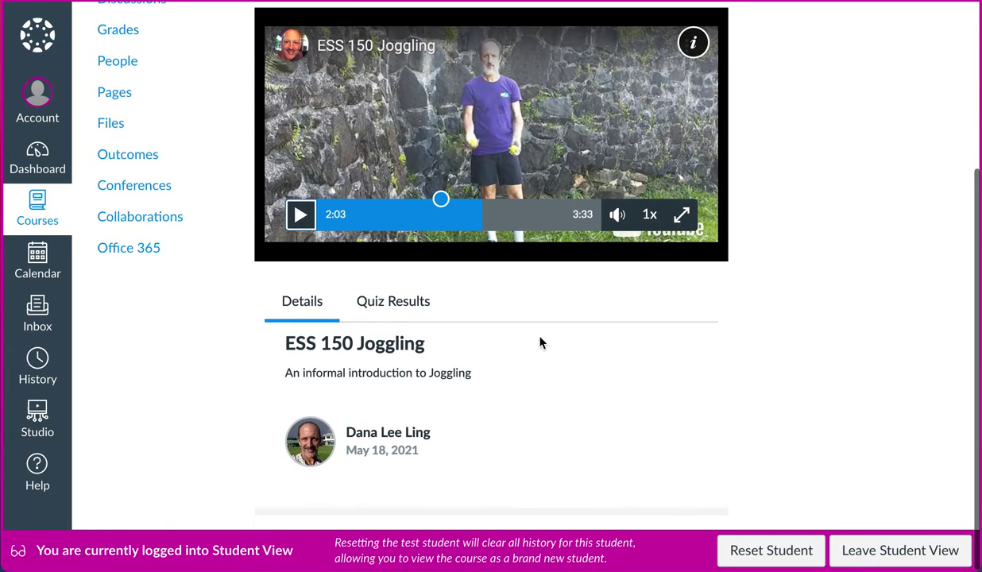
scroll(540, 343, up, 3)
scroll(540, 343, down, 1)
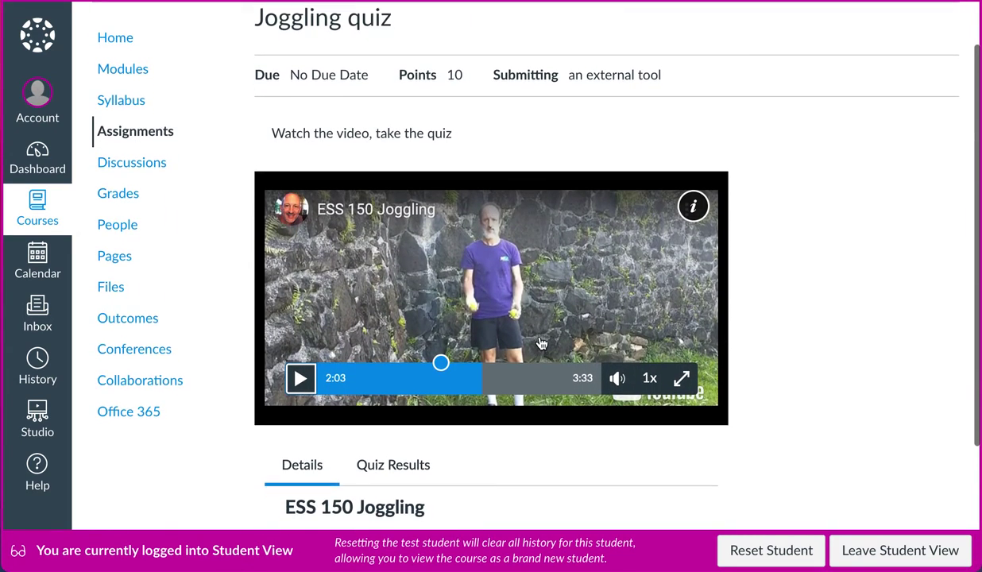
- Check the Quiz Results of the Joggling quiz before submitting any answers
scroll(539, 342, down, 2)
scroll(539, 343, up, 3)
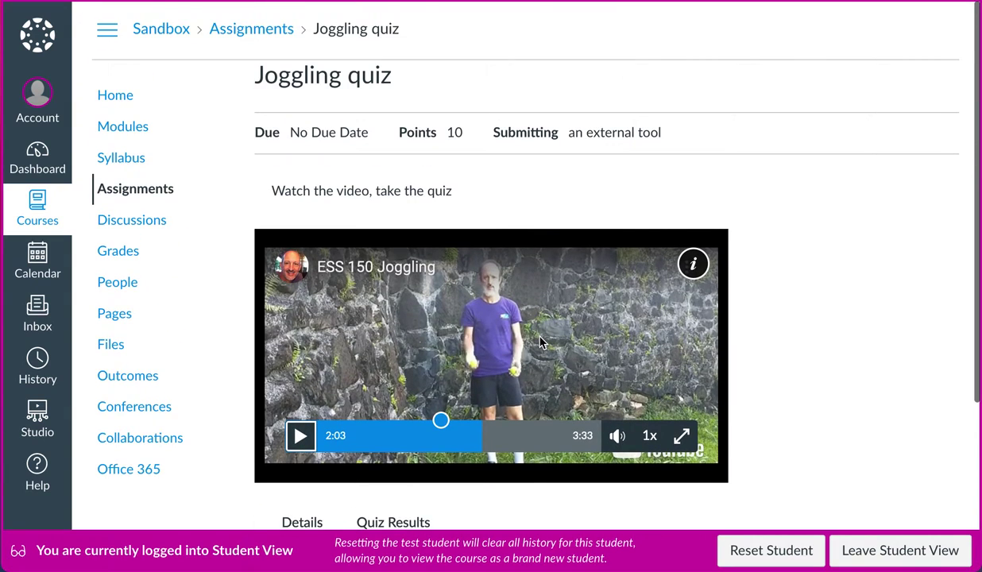
scroll(539, 343, down, 3)
click(404, 309)
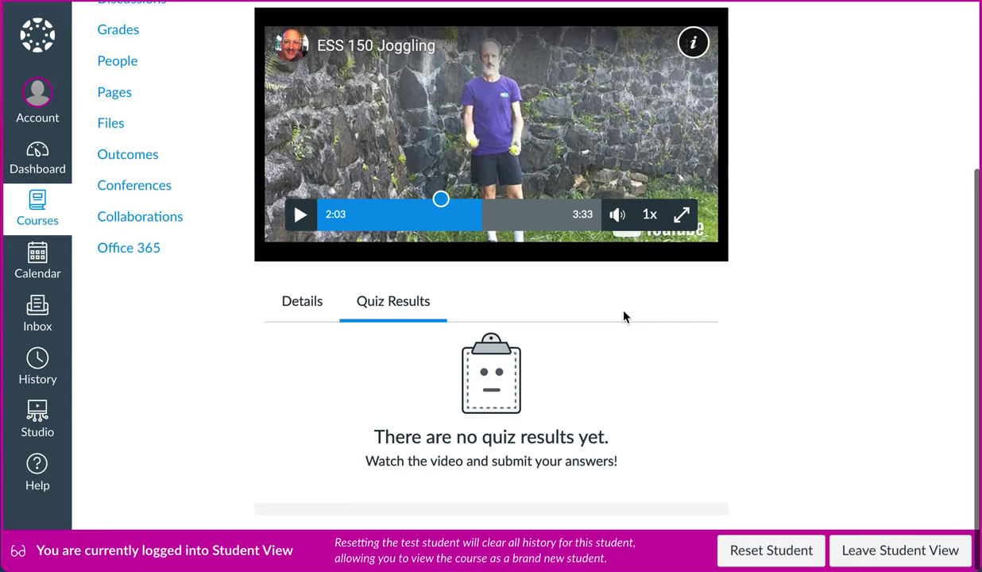
scroll(623, 317, up, 3)
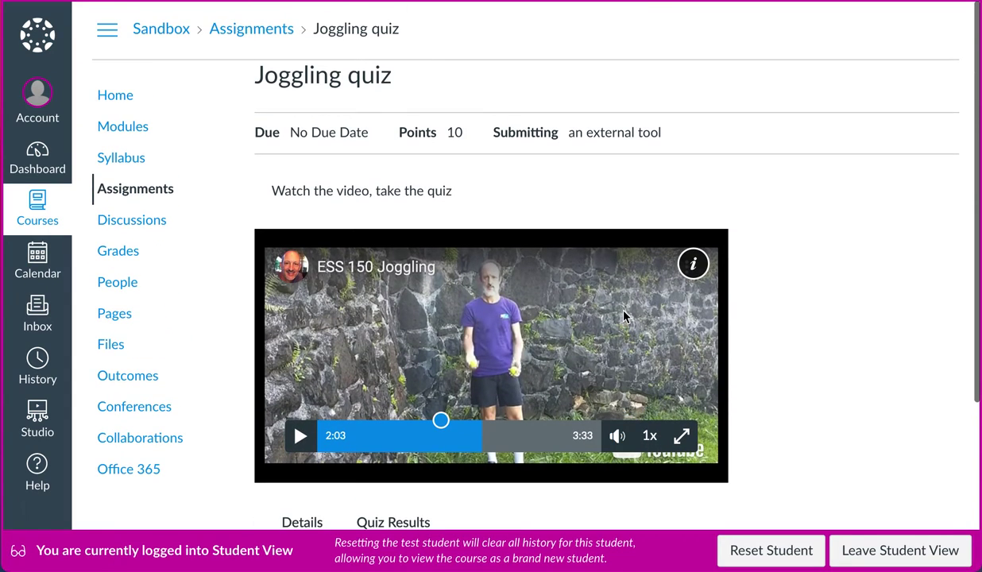
click(625, 317)
right_click(625, 317)
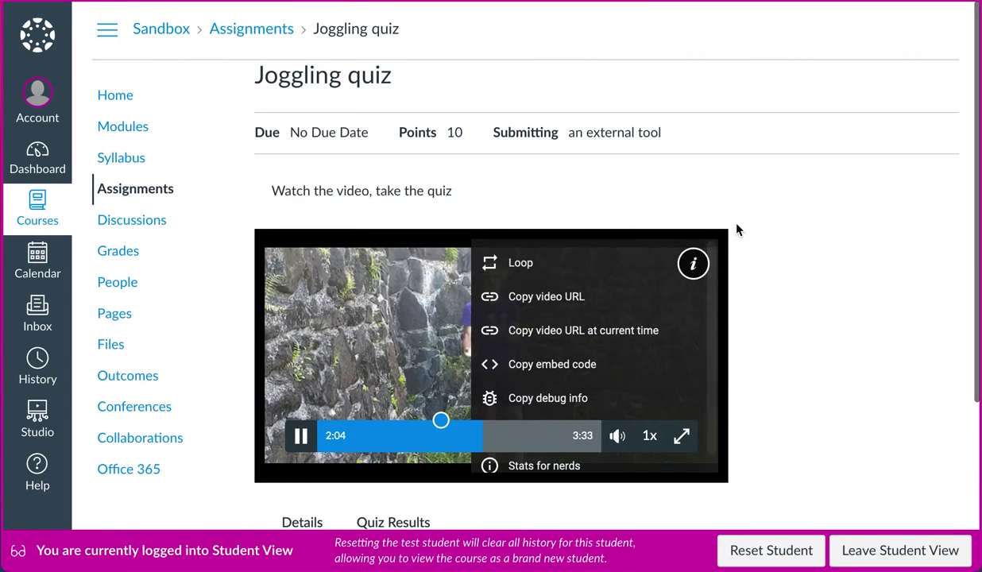
click(513, 302)
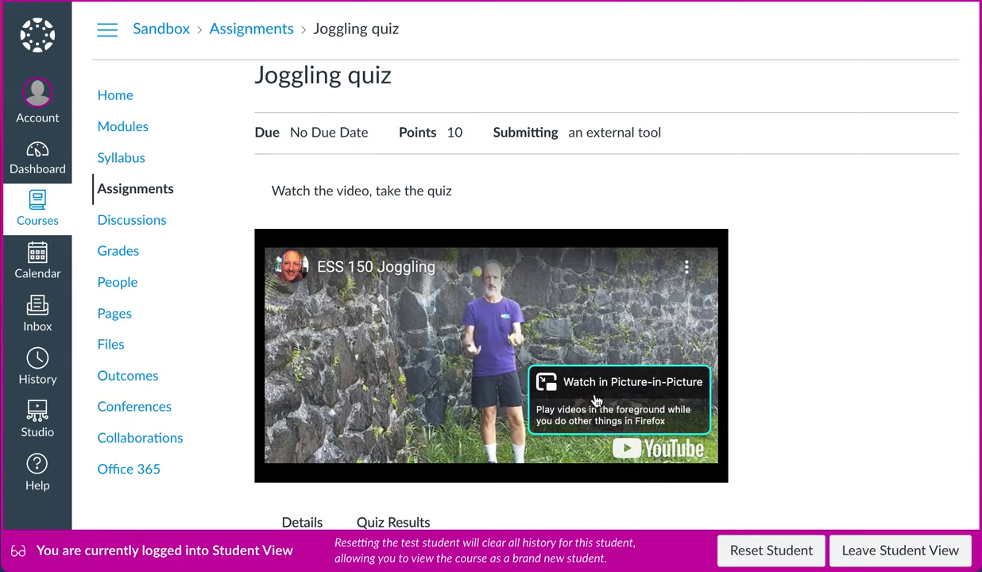
scroll(791, 401, down, 5)
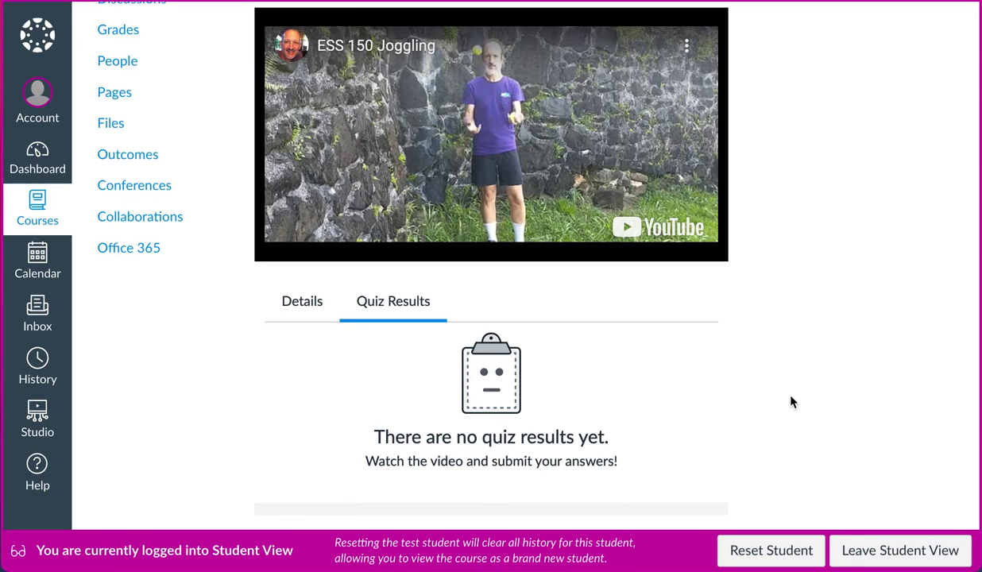
scroll(791, 401, up, 5)
scroll(792, 401, down, 2)
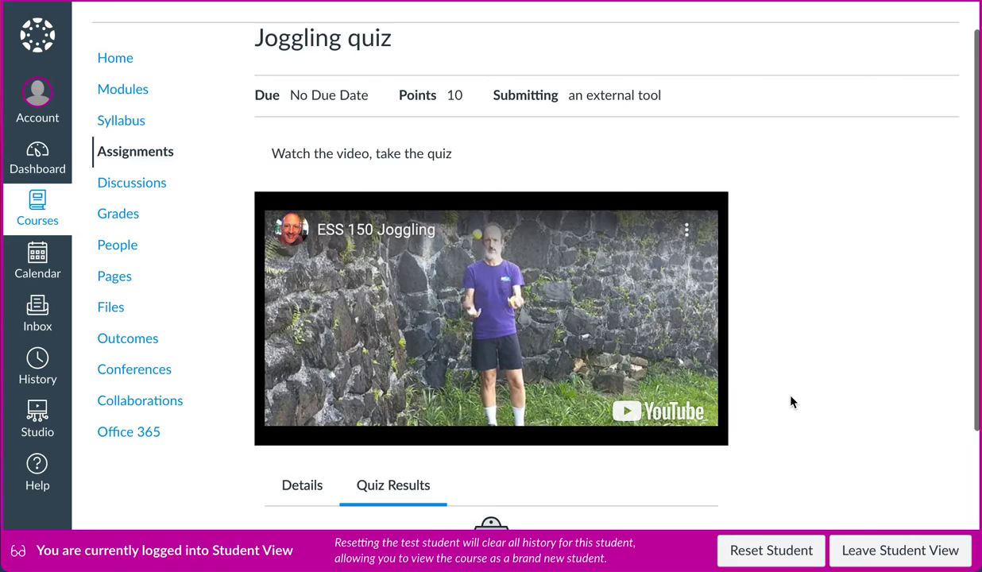
scroll(792, 402, up, 1)
scroll(792, 402, down, 3)
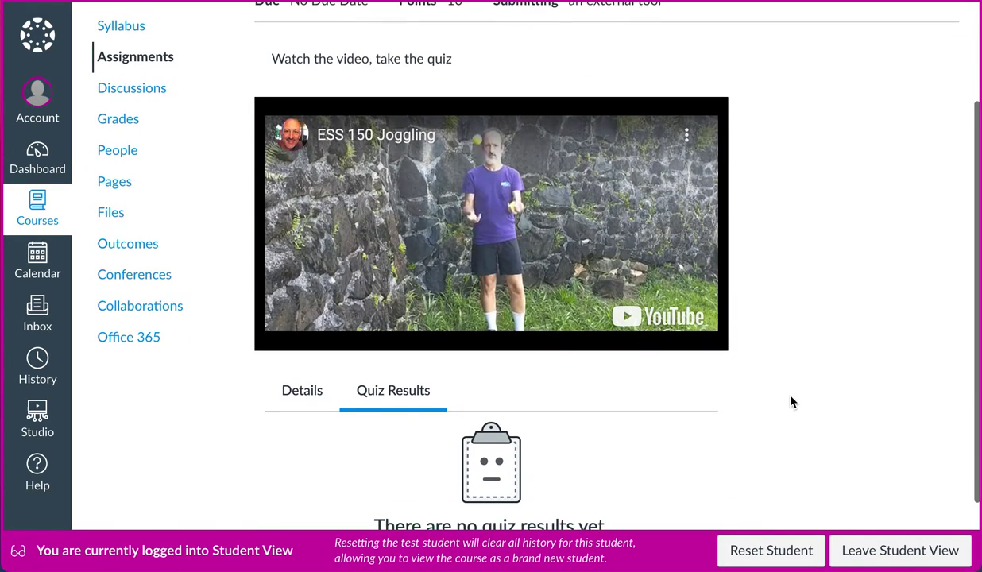
scroll(791, 402, down, 2)
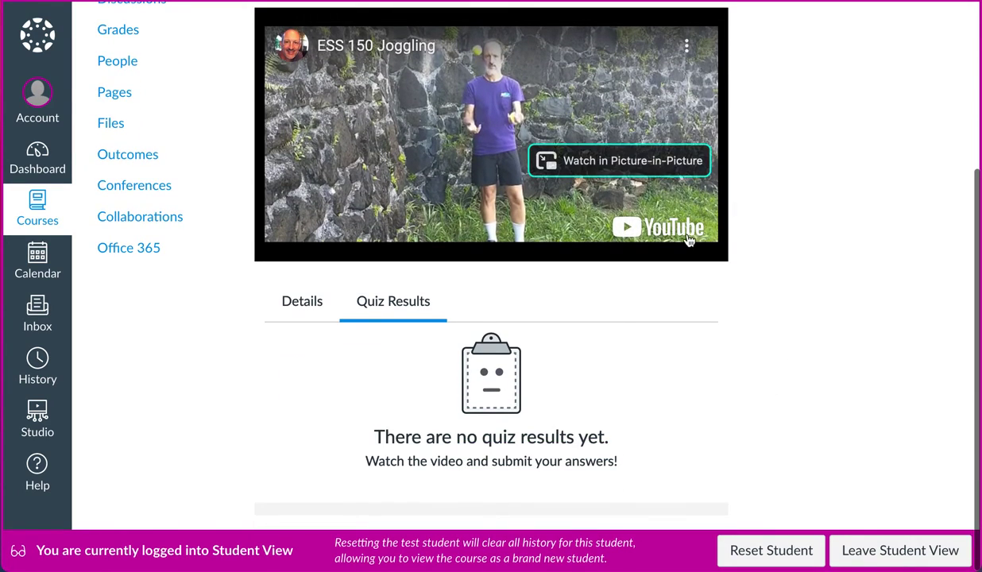
- Skip the quiz video ahead to about 3:19 and play it to the end
mouse_move(685, 231)
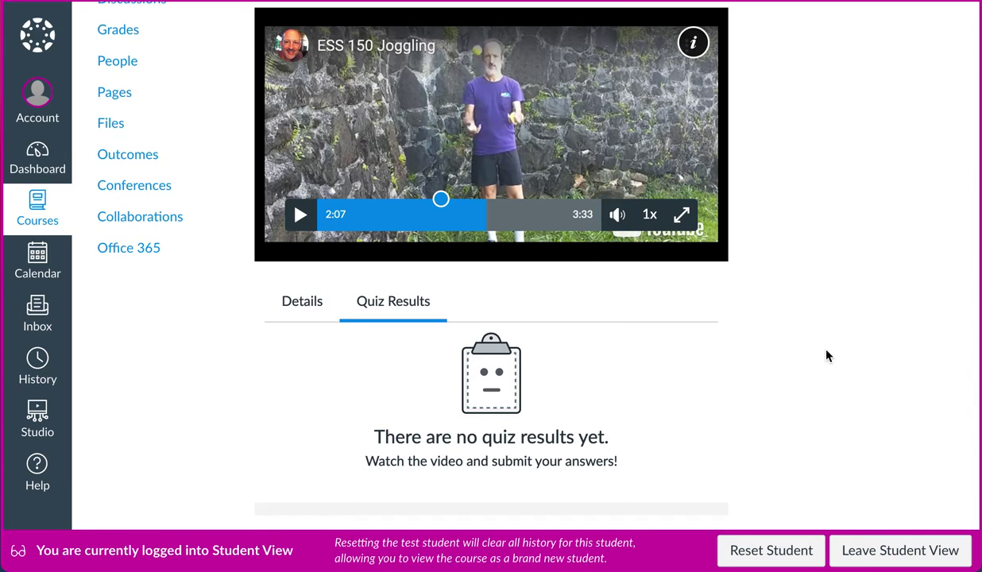
click(584, 221)
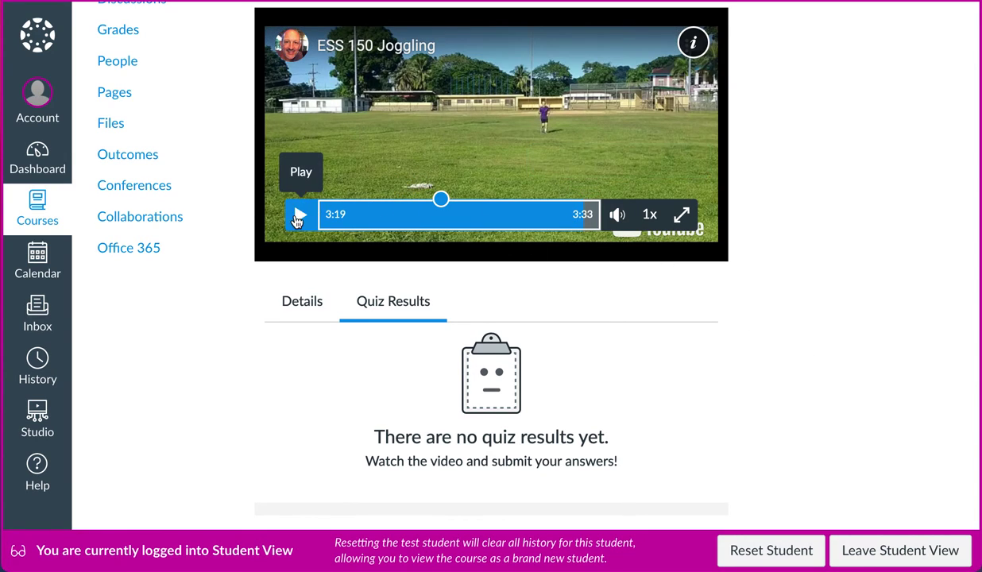
click(297, 216)
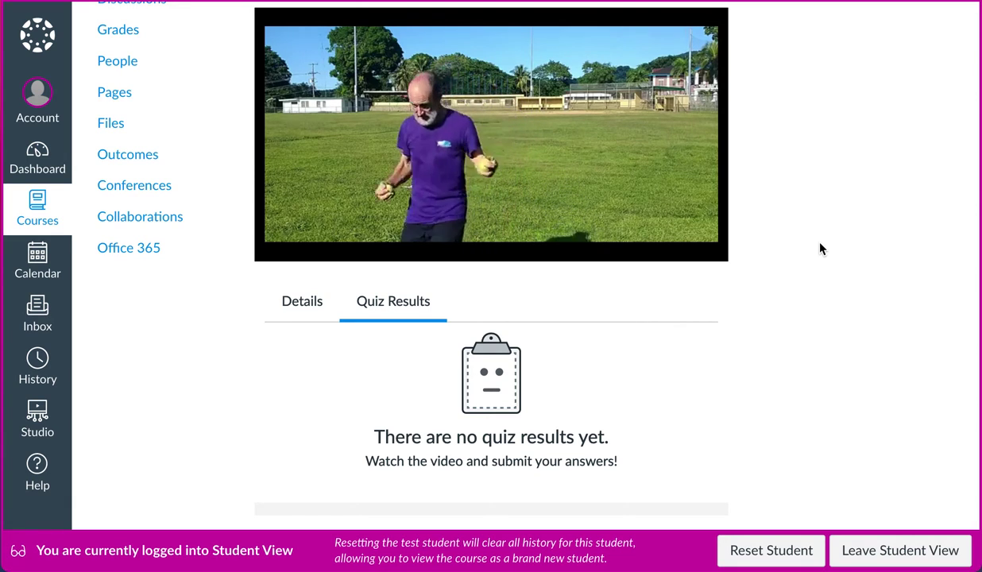
scroll(821, 249, up, 1)
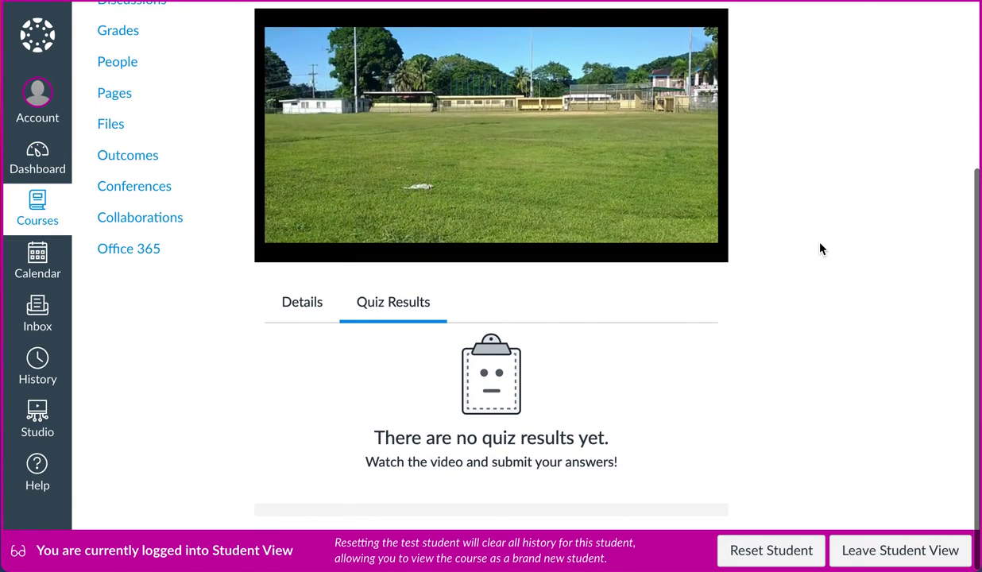
scroll(821, 248, up, 2)
scroll(821, 249, up, 1)
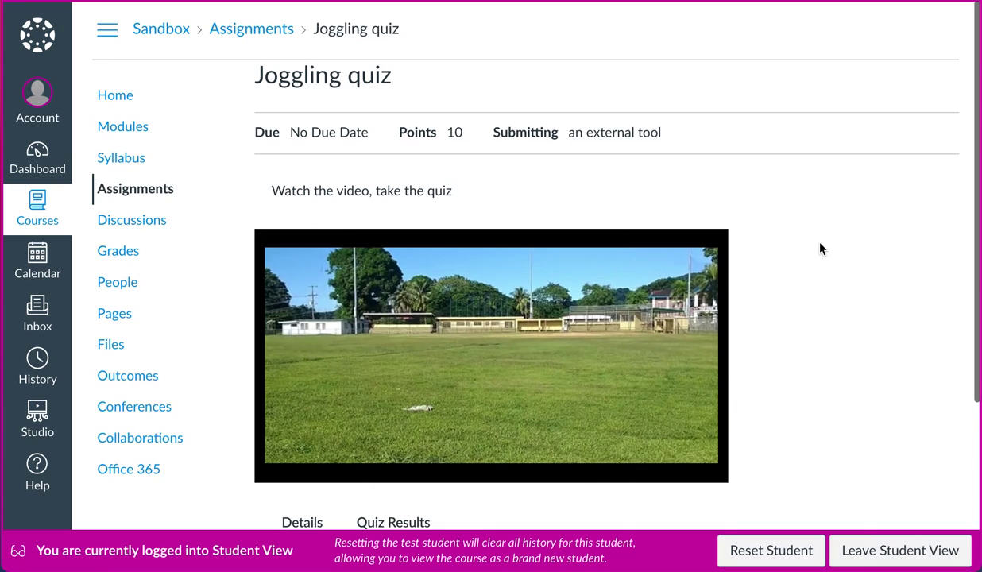
scroll(821, 249, up, 1)
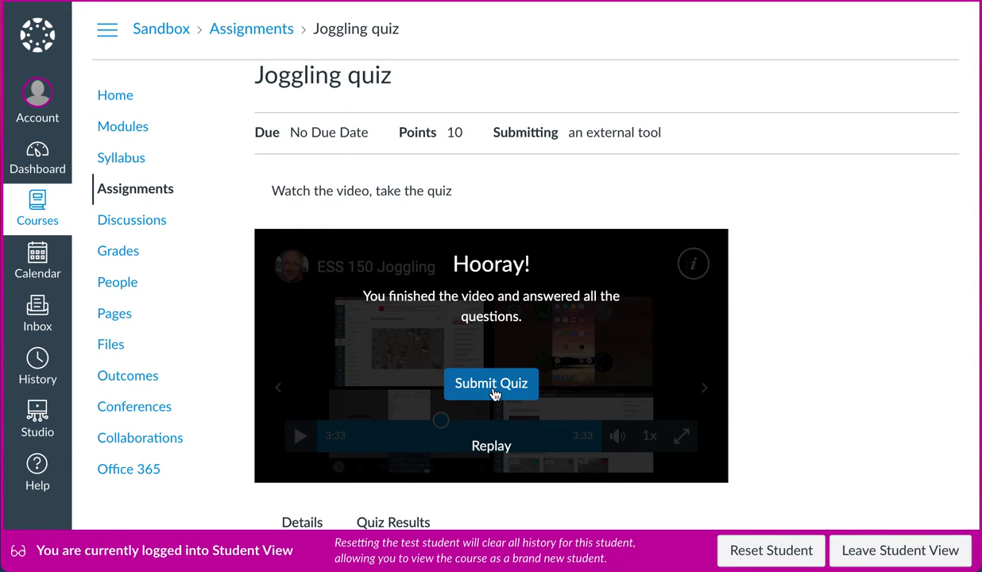
- Submit the quiz and view its results, reviewing the score, attempt time and the answer feedback
click(492, 385)
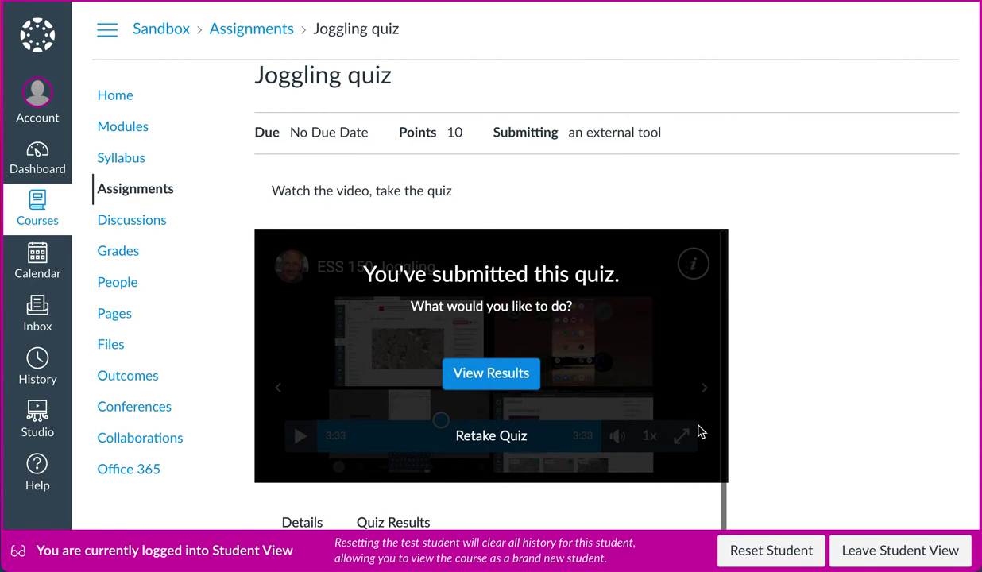
click(478, 384)
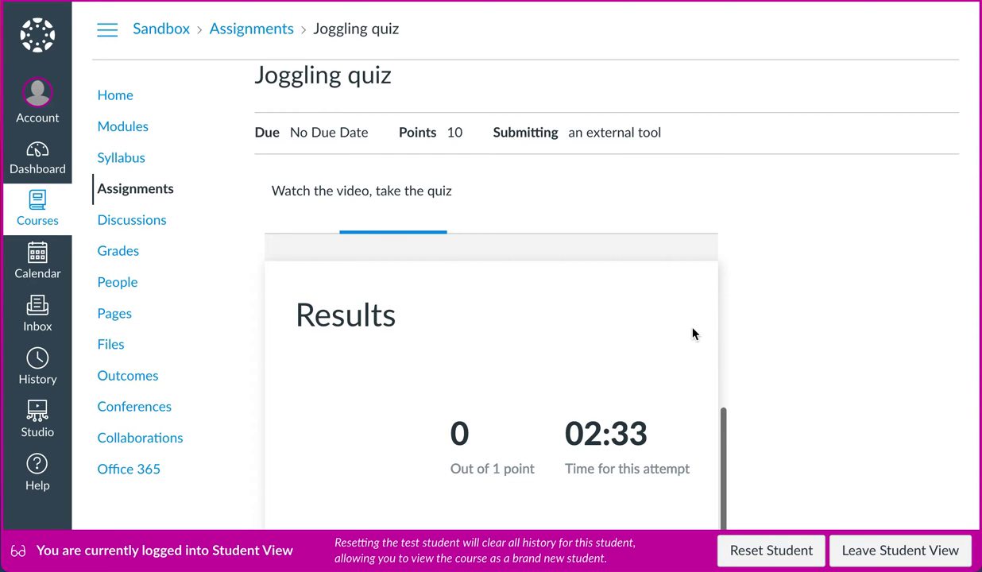
scroll(755, 366, down, 3)
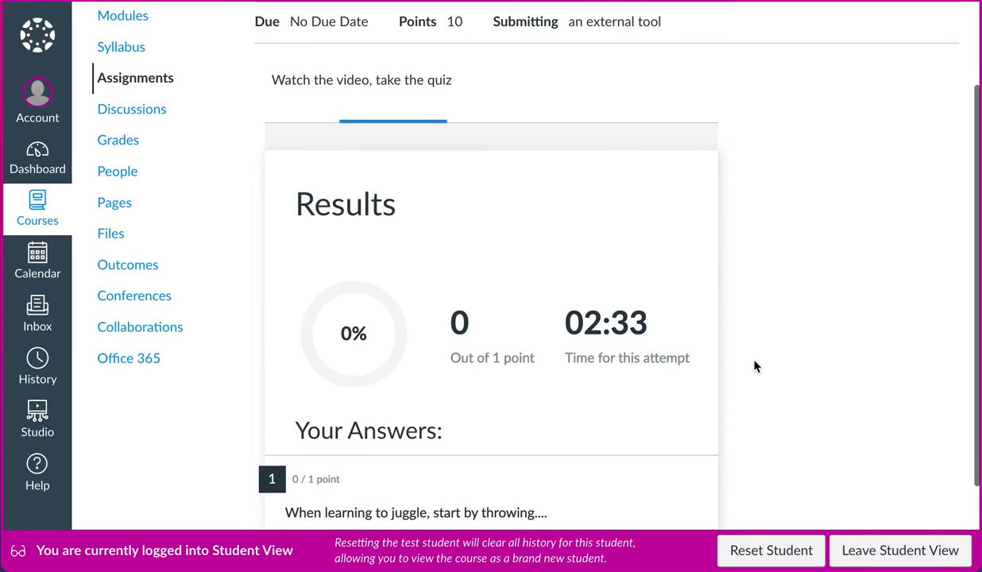
scroll(754, 366, down, 3)
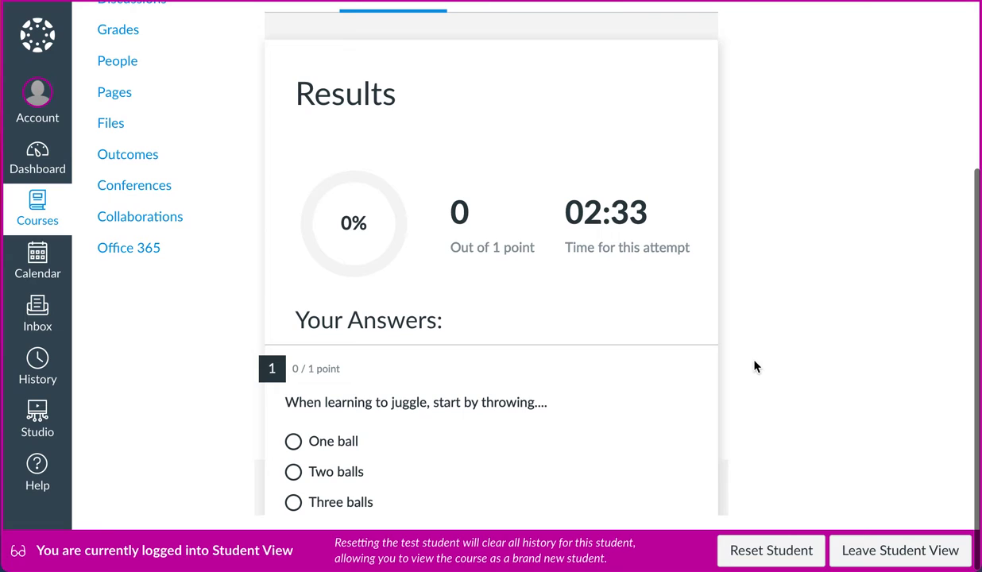
scroll(668, 406, down, 3)
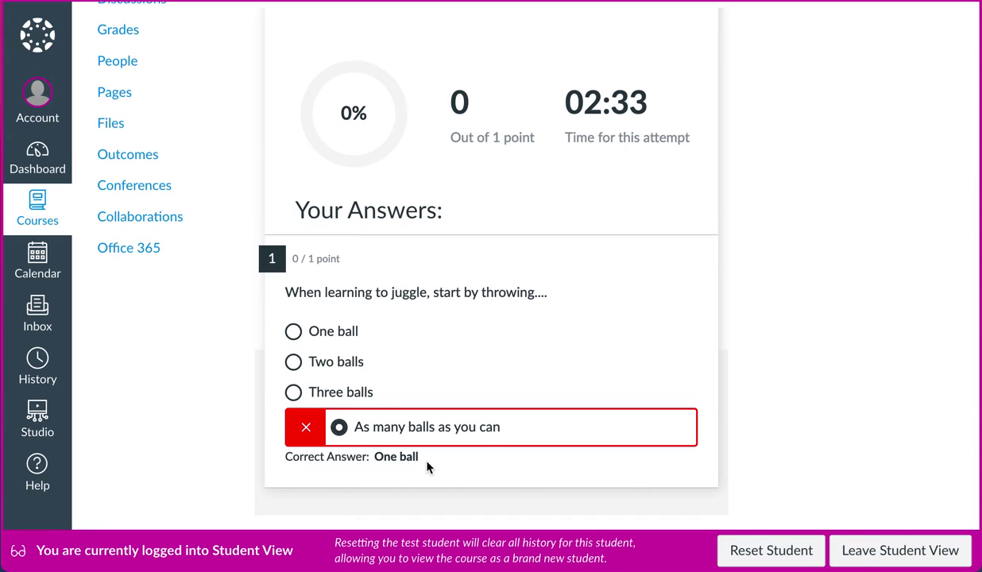
scroll(427, 467, up, 7)
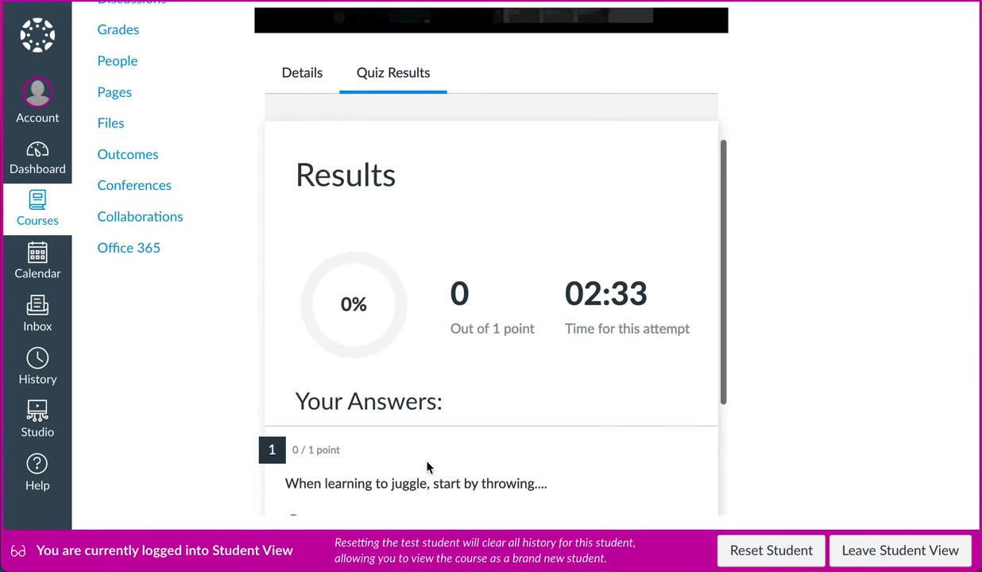
scroll(427, 467, up, 4)
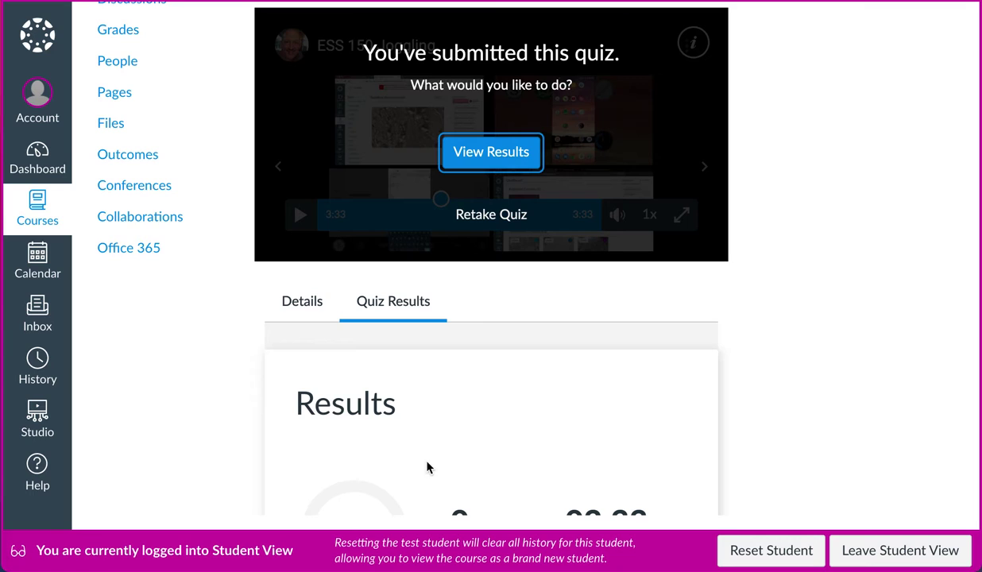
- Open the course grades for Test Student and examine the Joggling quiz score and the totals
scroll(578, 321, up, 3)
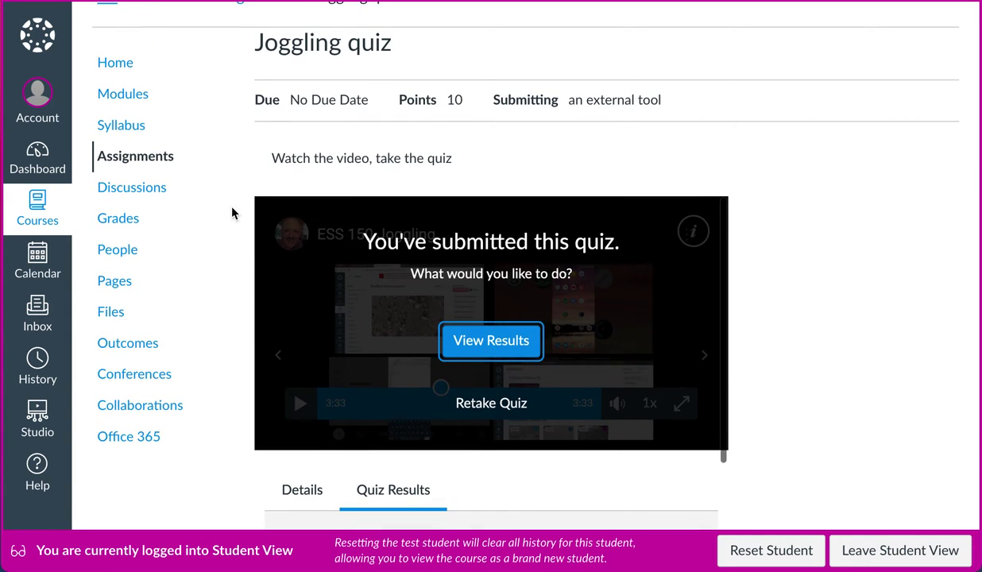
click(132, 222)
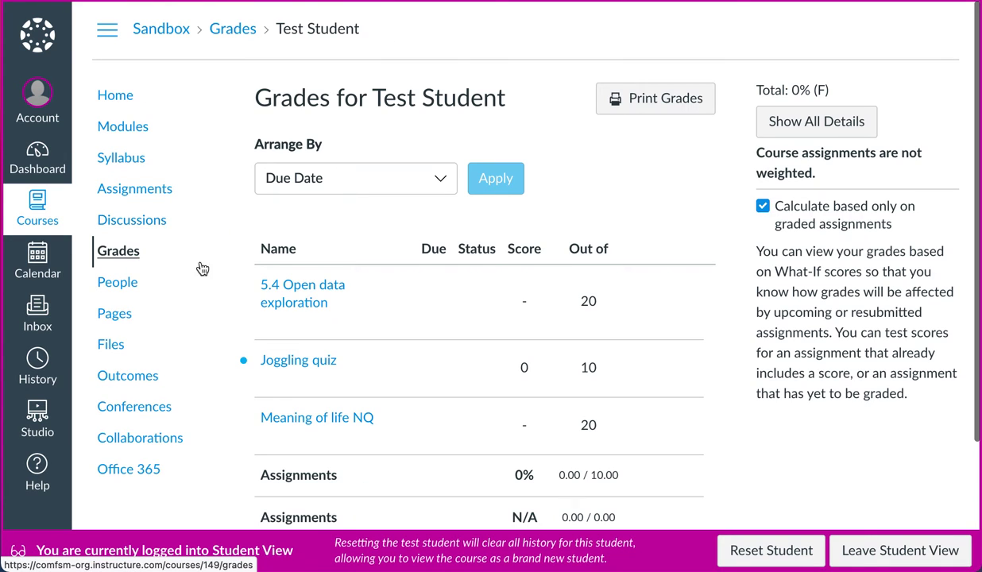
scroll(211, 279, down, 1)
scroll(210, 279, down, 3)
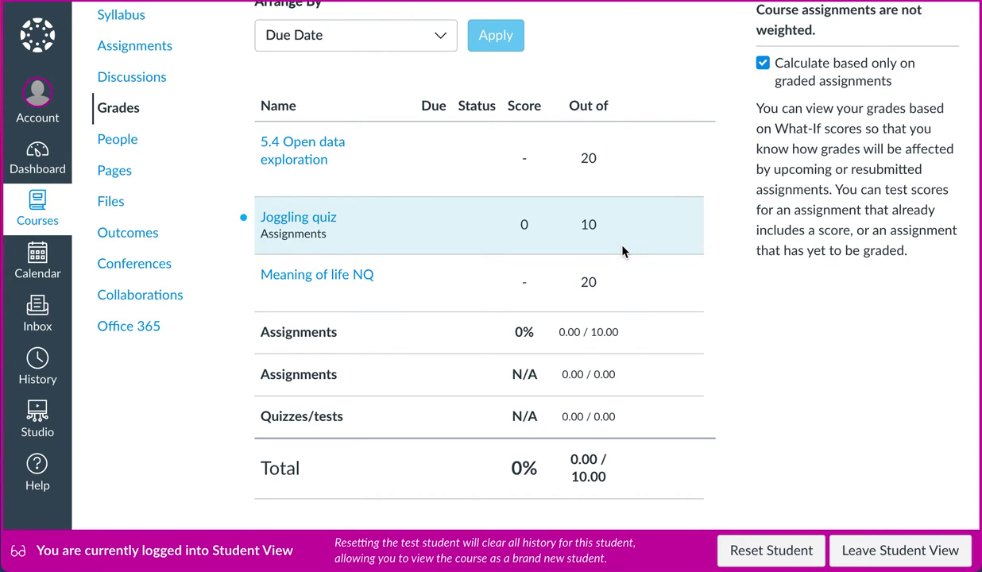
scroll(622, 251, up, 3)
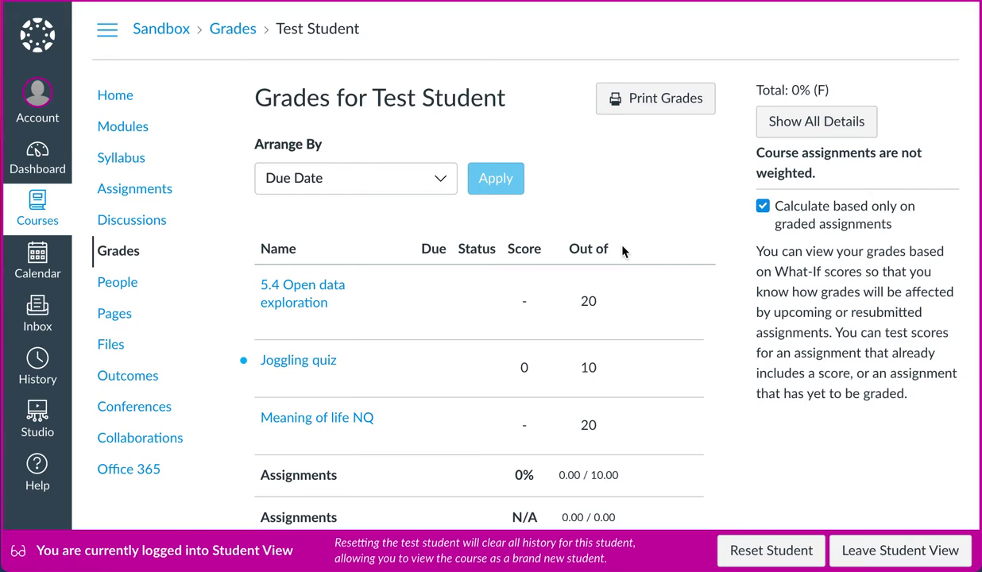
- Go to the course assignments, leave Student View, and open the Joggling quiz as instructor
click(131, 196)
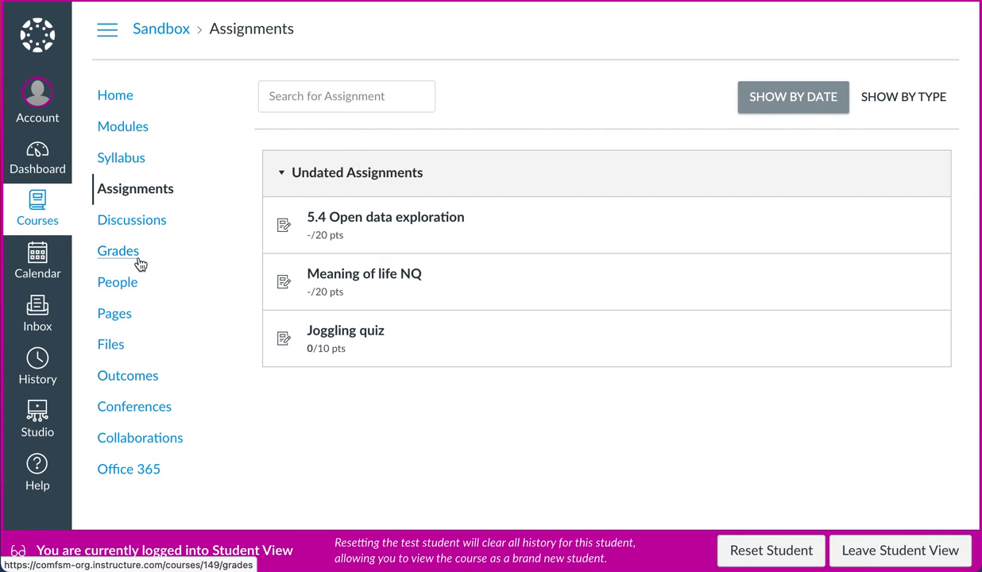
click(894, 555)
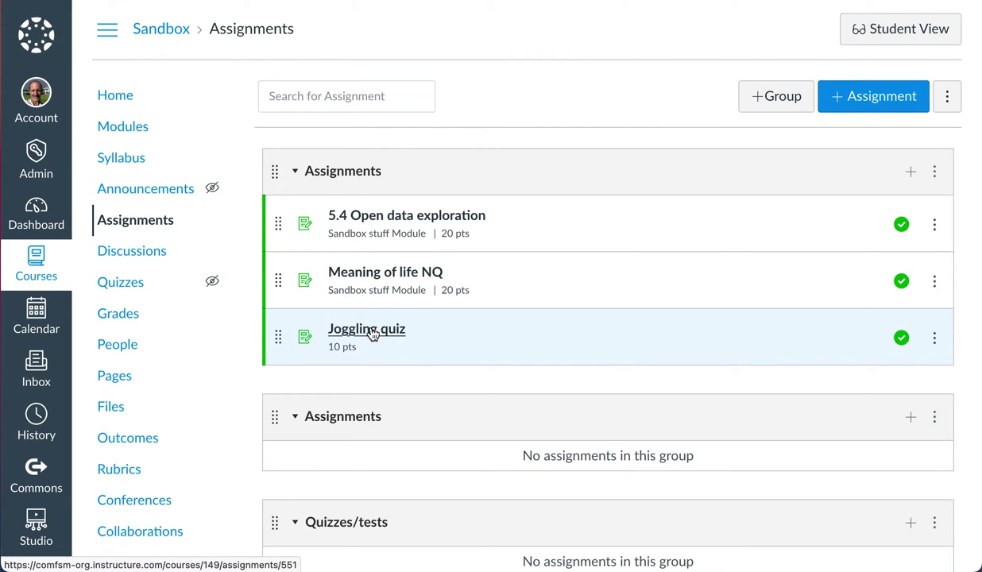
click(372, 333)
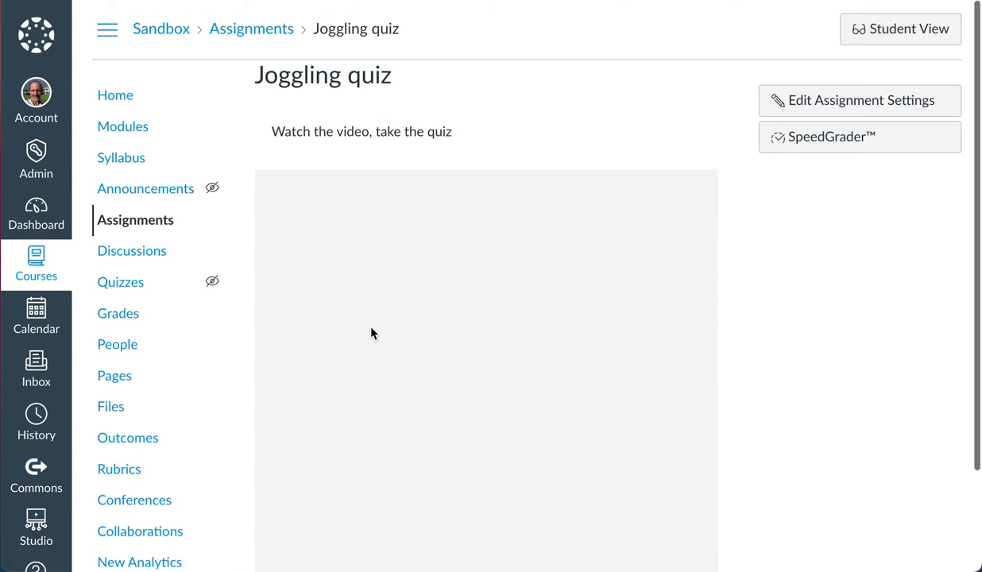
- Review the Joggling quiz's assignment settings, including allowed attempts and assignment dates, and leave them without saving
click(816, 106)
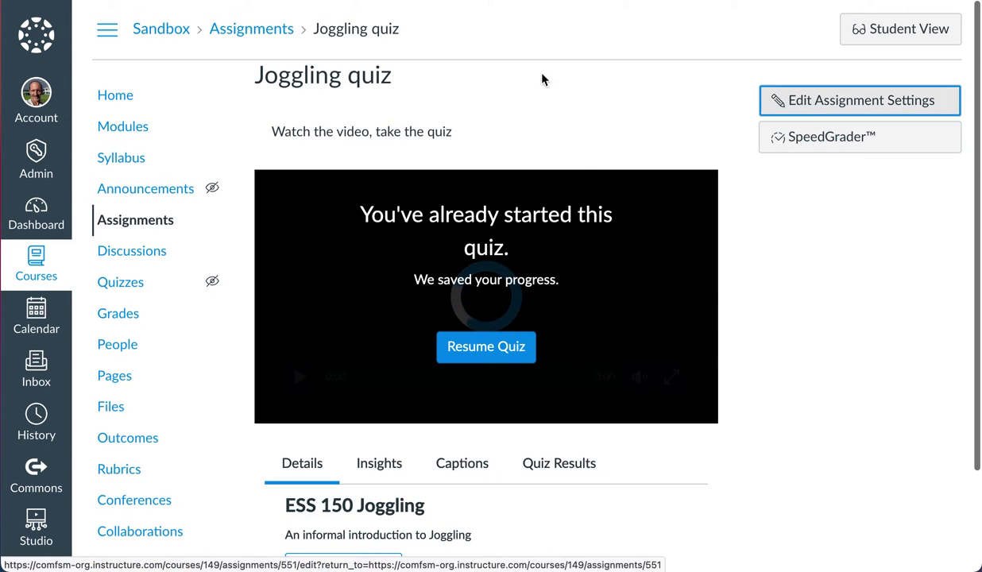
scroll(415, 288, down, 4)
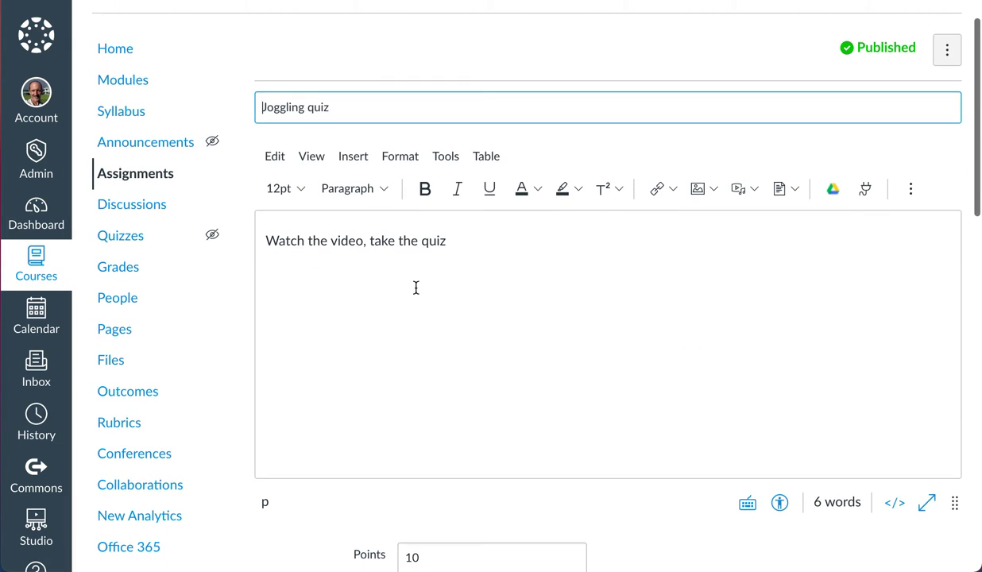
scroll(416, 290, down, 10)
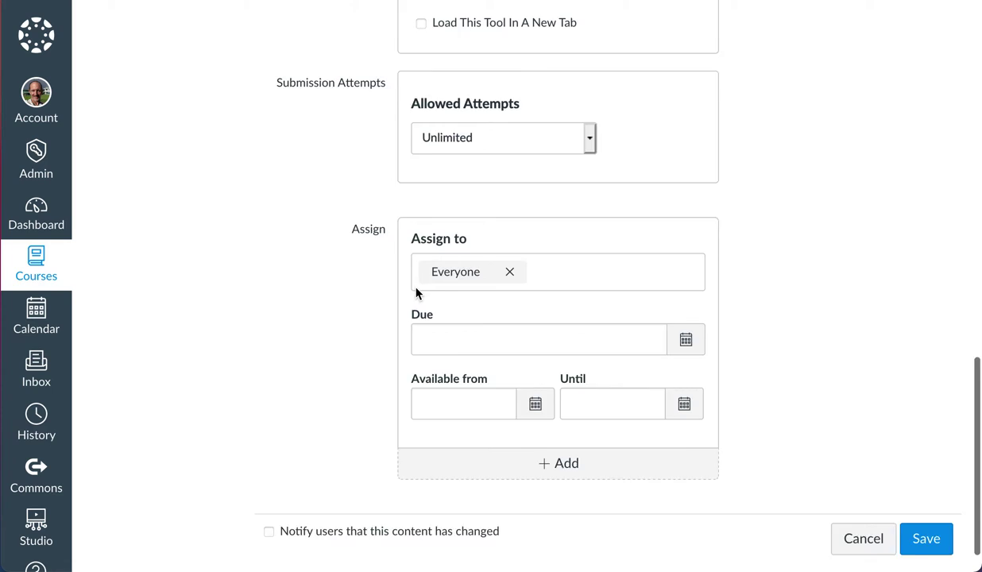
scroll(417, 293, up, 3)
scroll(416, 292, down, 4)
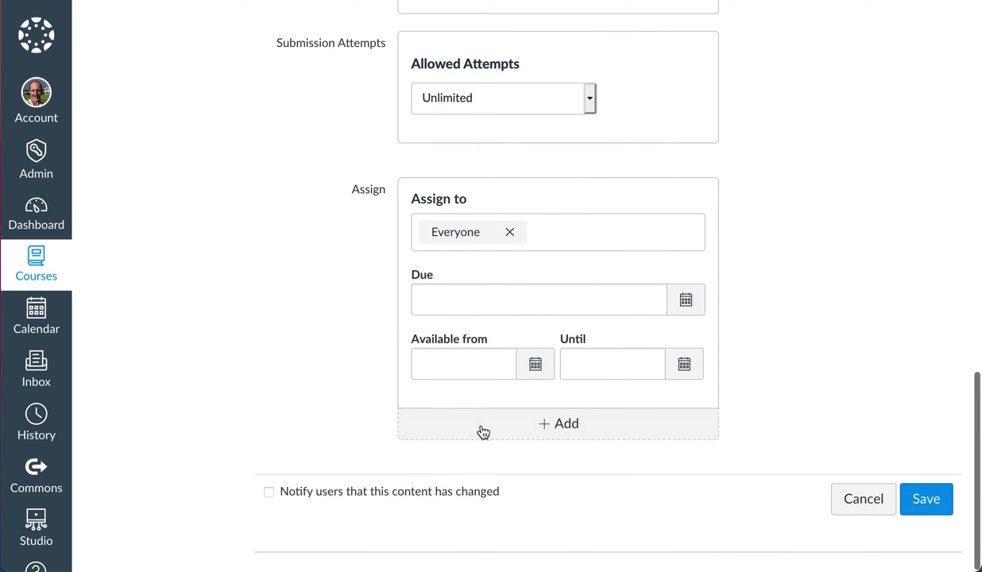
click(854, 500)
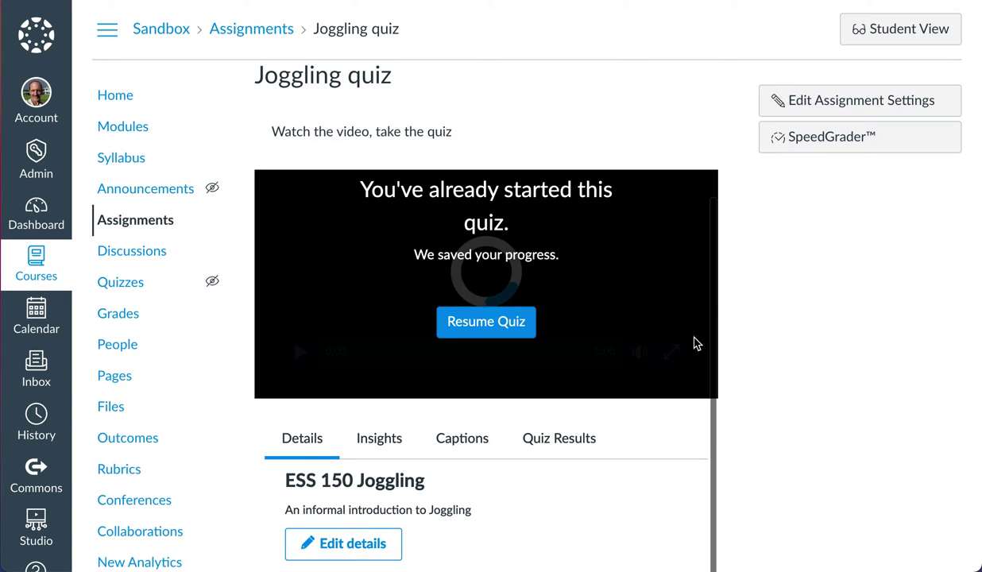
scroll(762, 419, down, 3)
scroll(761, 418, up, 3)
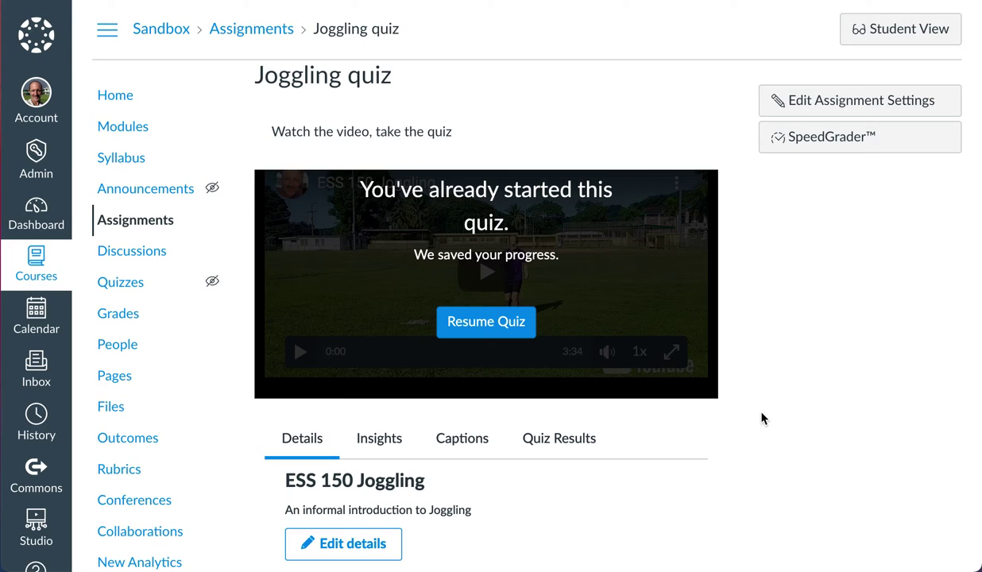
scroll(749, 419, down, 3)
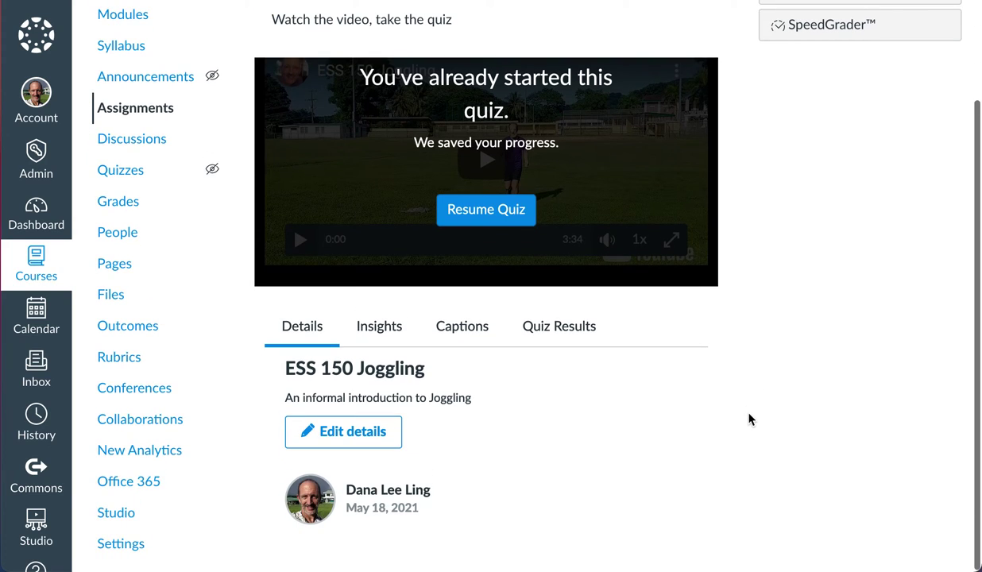
scroll(749, 419, down, 1)
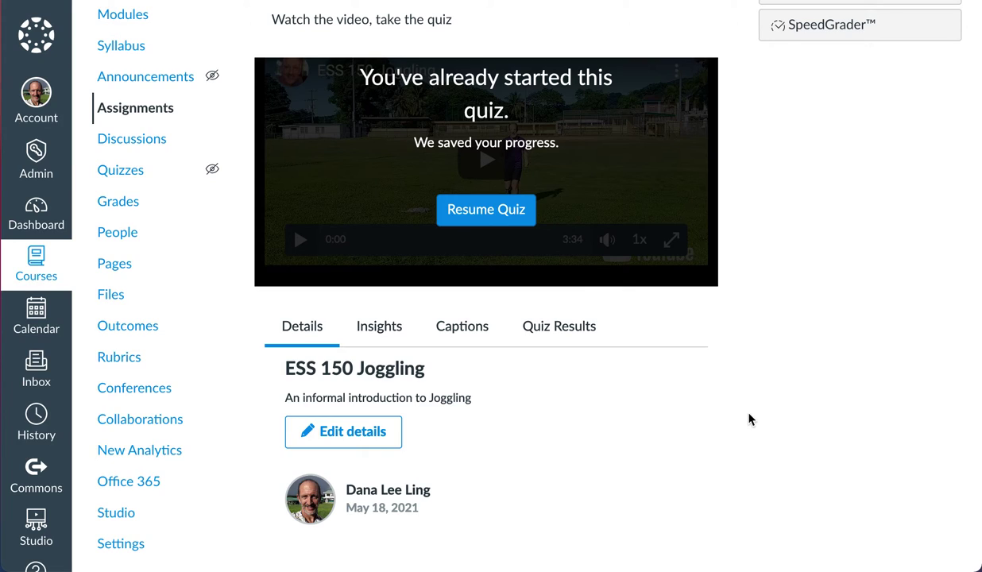
scroll(750, 419, down, 1)
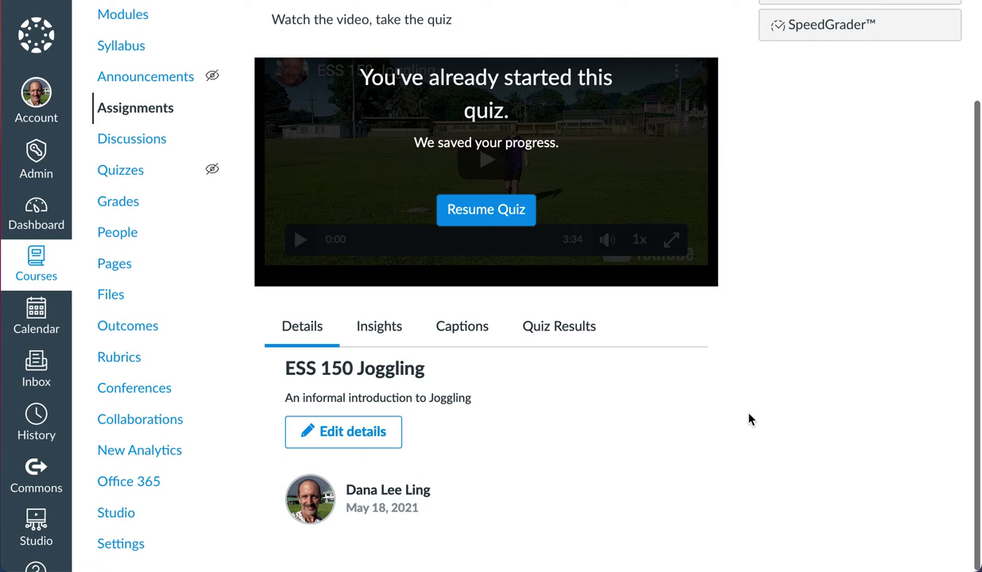
- Enter Student View, reset the test student, and leave Student View
scroll(750, 418, up, 1)
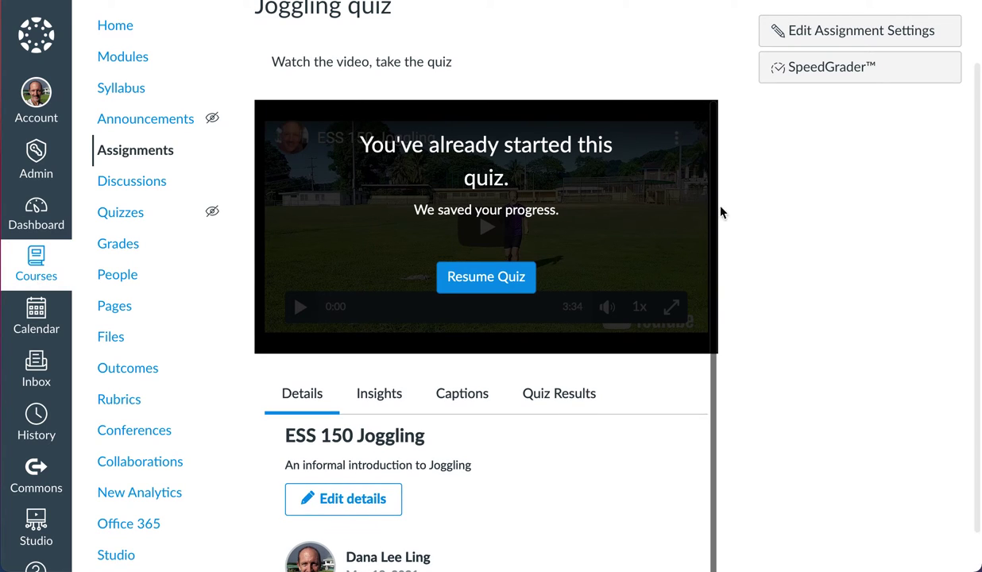
scroll(819, 257, down, 1)
scroll(819, 256, up, 3)
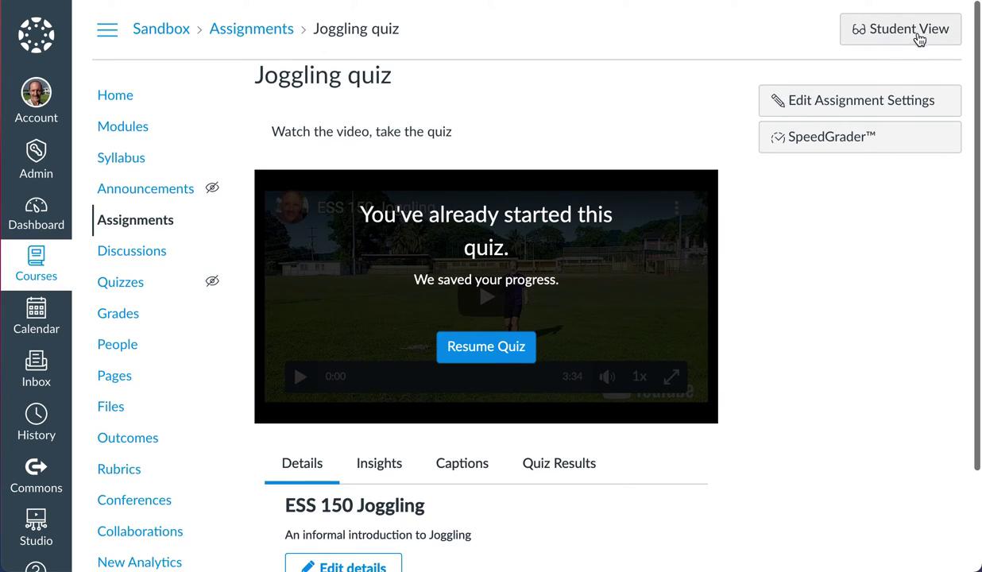
click(917, 38)
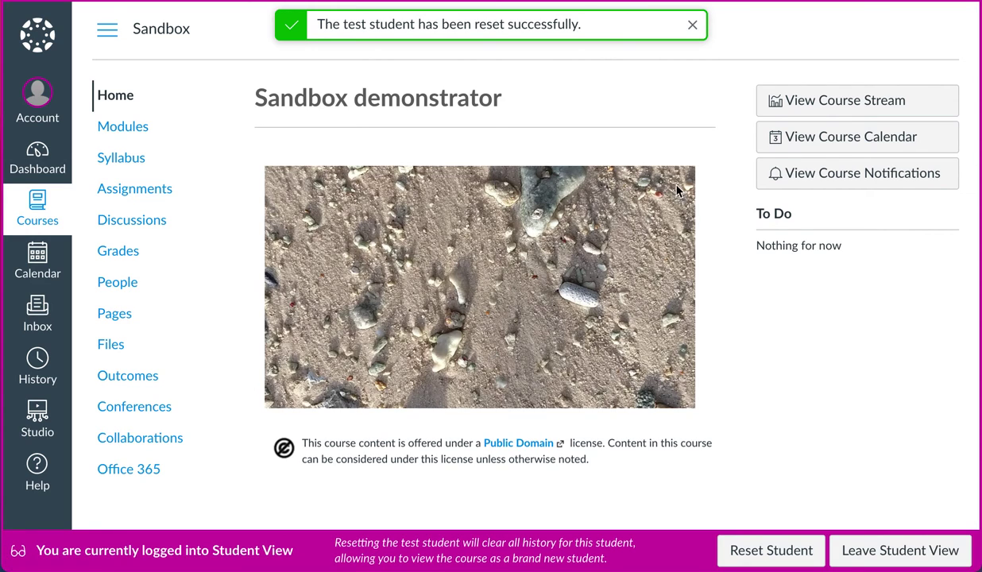
click(862, 548)
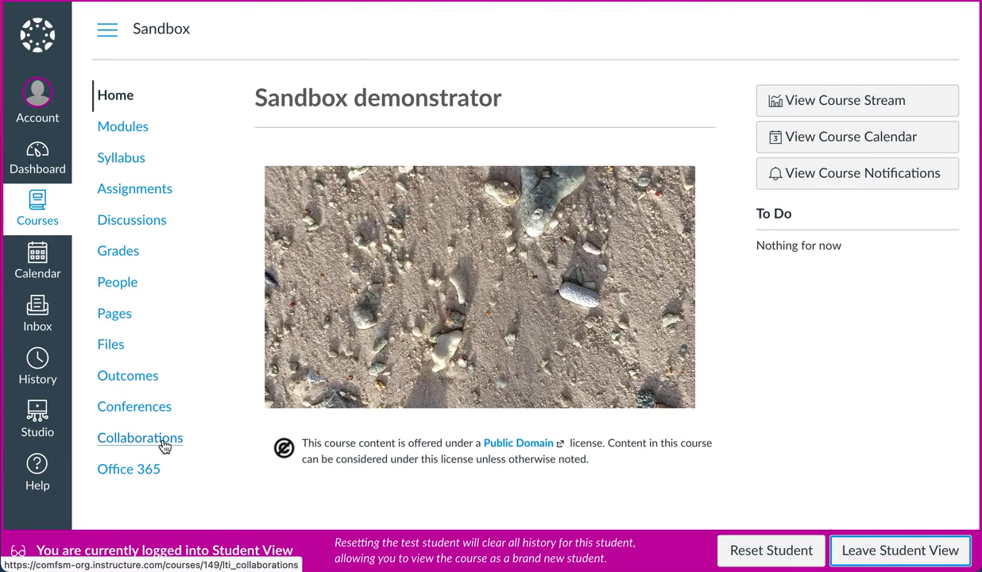
click(157, 471)
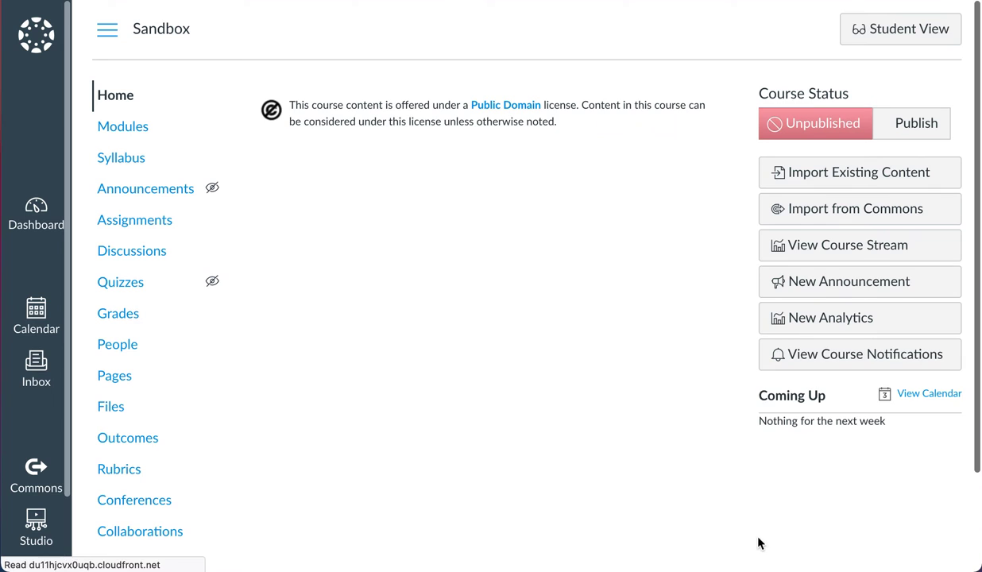
- Open Studio within the course, check the first ESS 150 Joggling video's options, and switch to My Library
scroll(199, 445, down, 3)
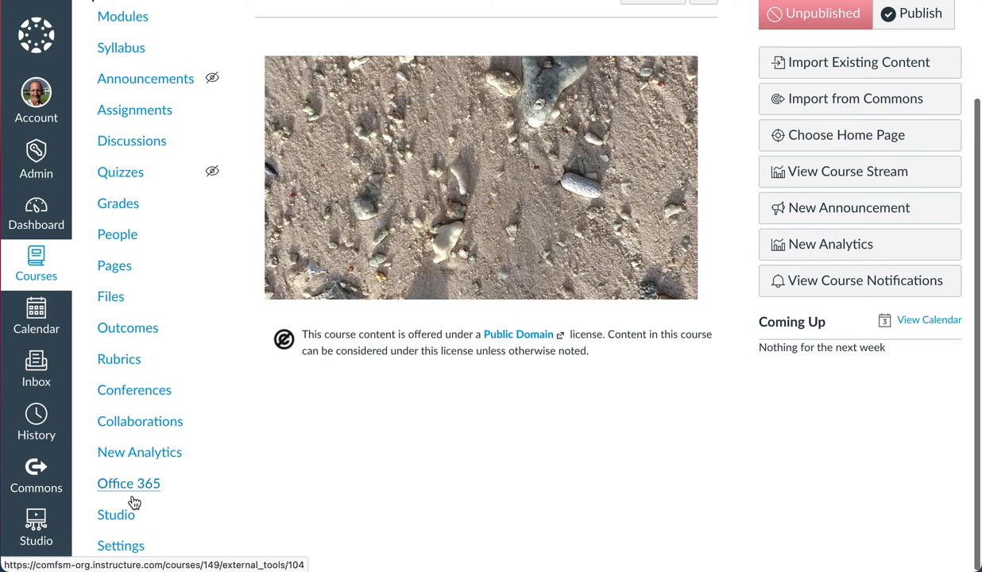
click(123, 518)
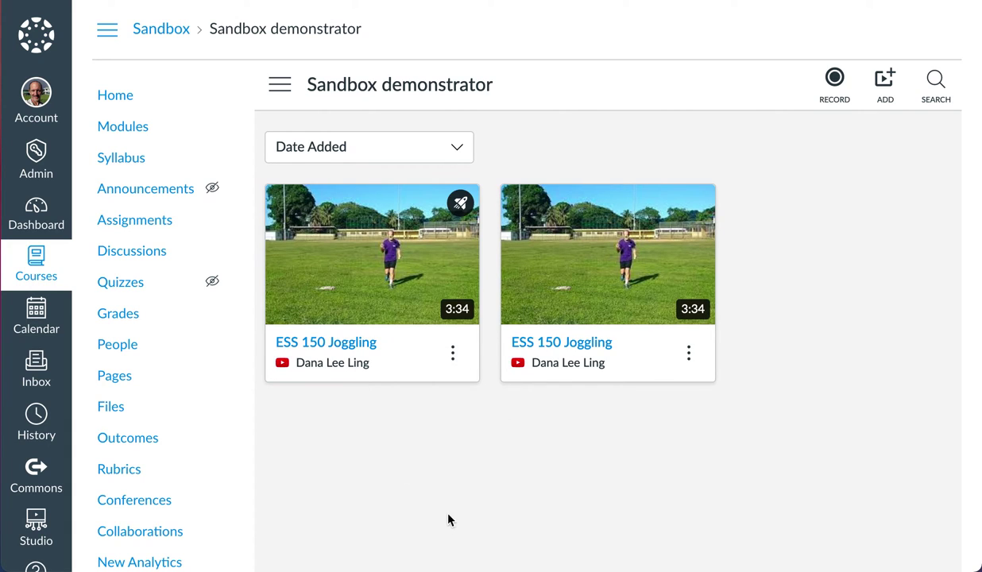
mouse_move(423, 362)
click(453, 355)
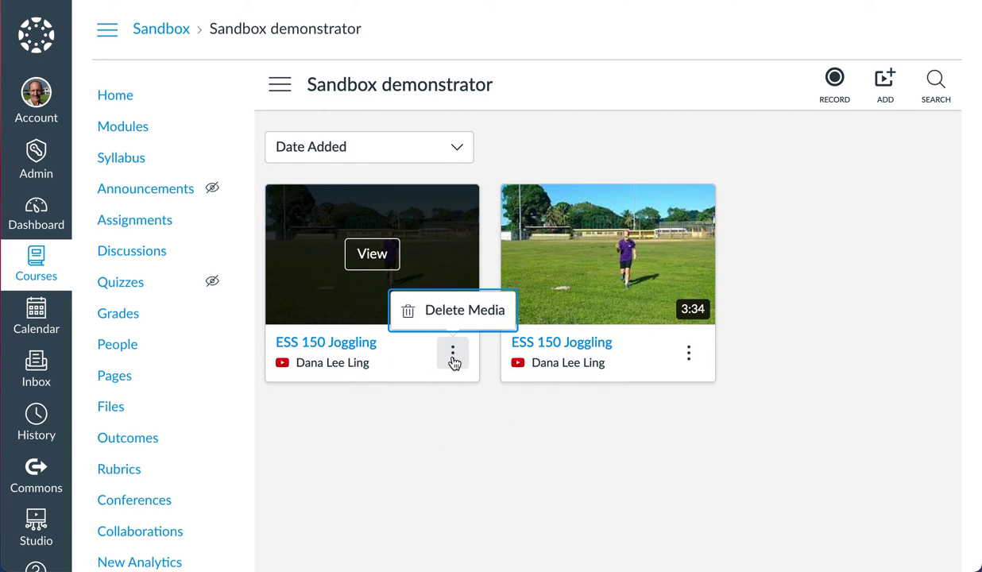
click(288, 94)
click(309, 159)
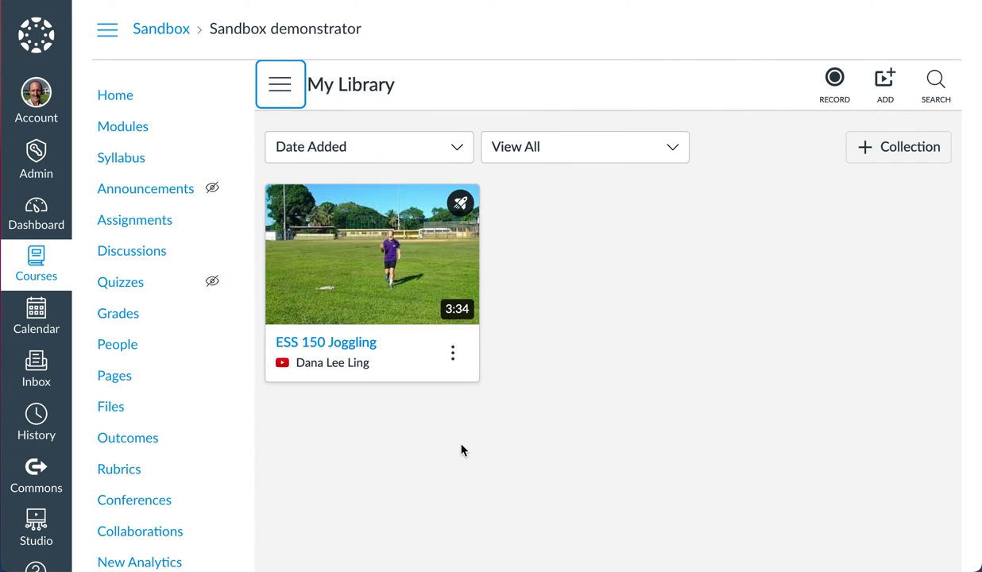
- Open the Joggling demonstration quiz of the ESS 150 Joggling video for editing
click(454, 357)
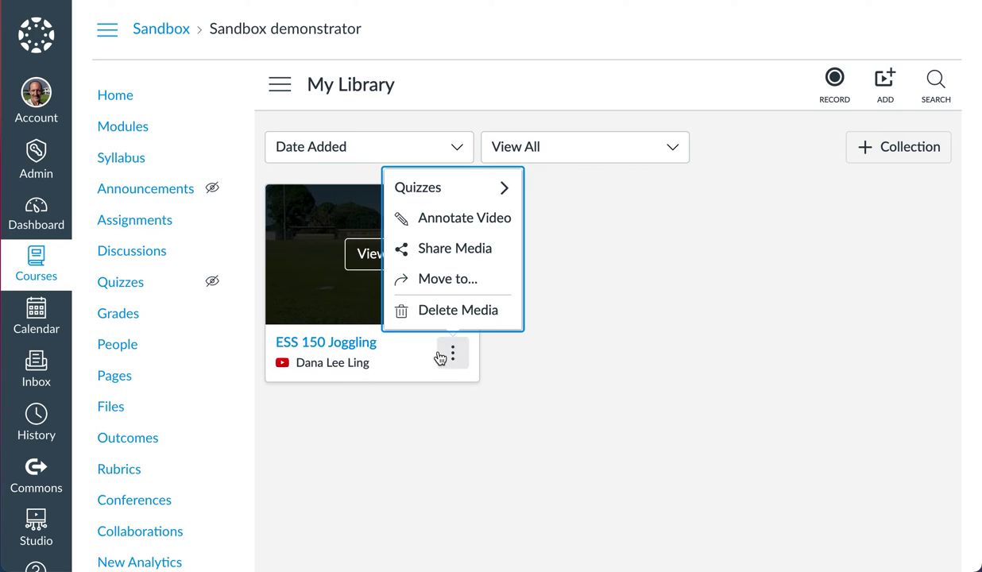
mouse_move(486, 200)
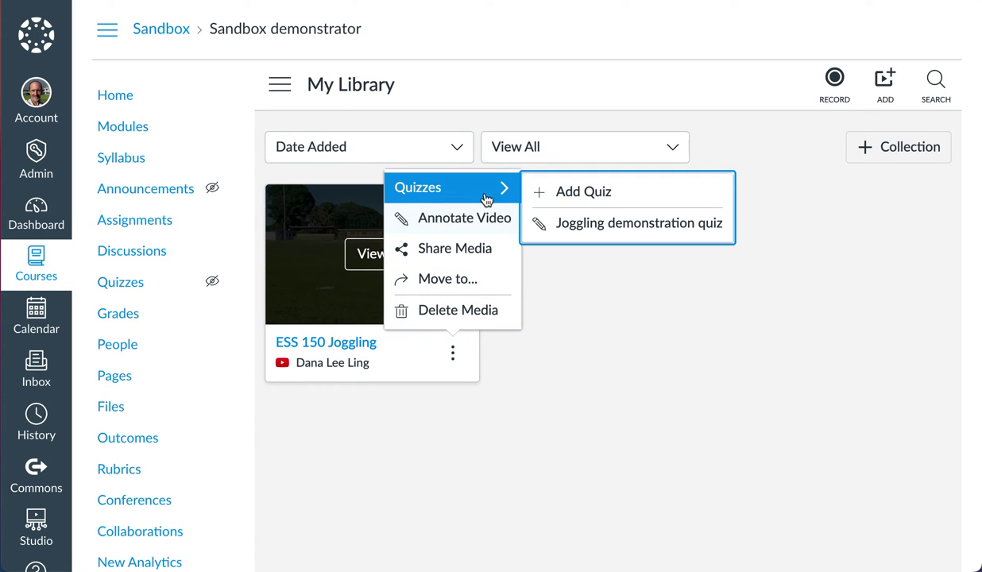
click(593, 234)
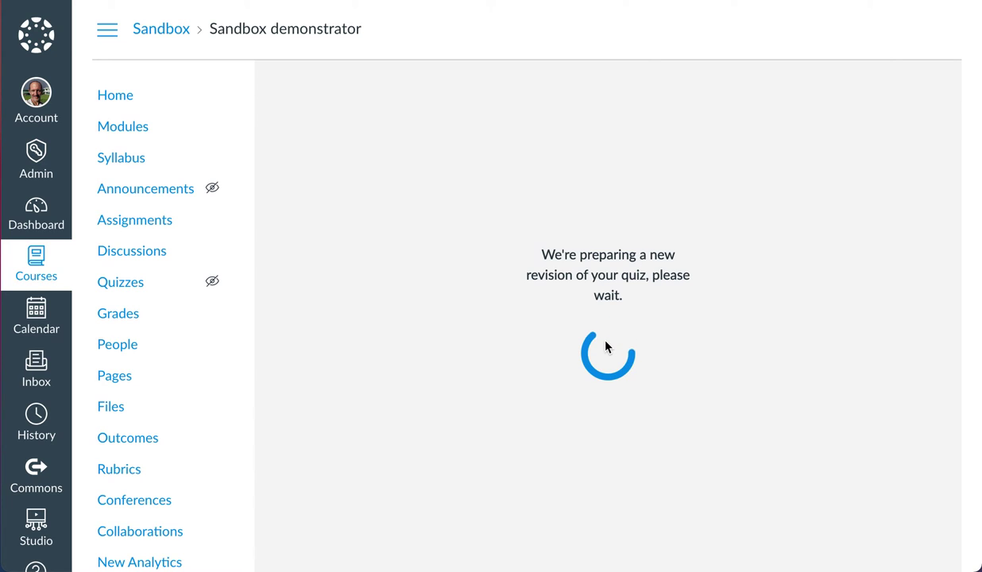
scroll(606, 347, down, 3)
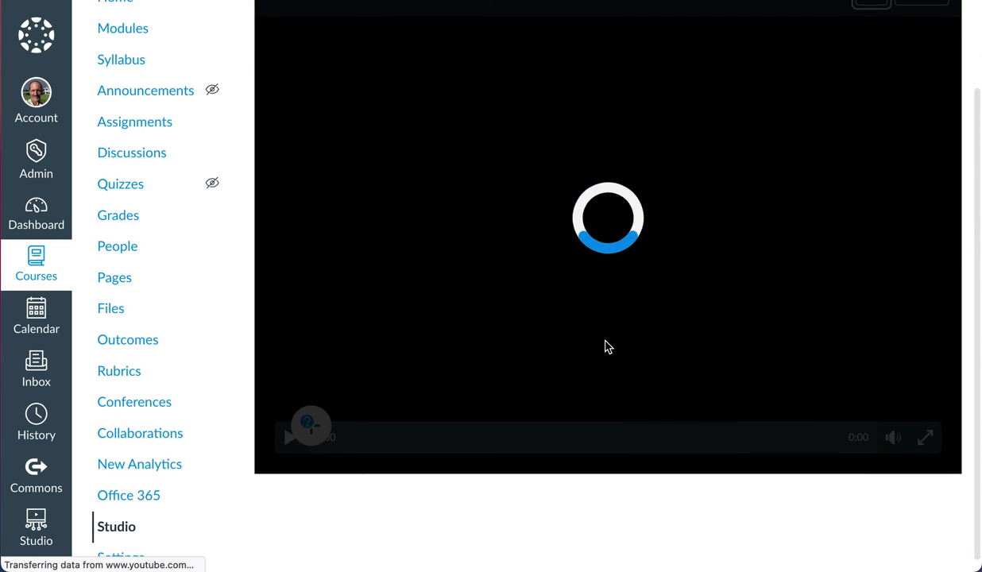
scroll(606, 347, down, 1)
scroll(606, 348, up, 1)
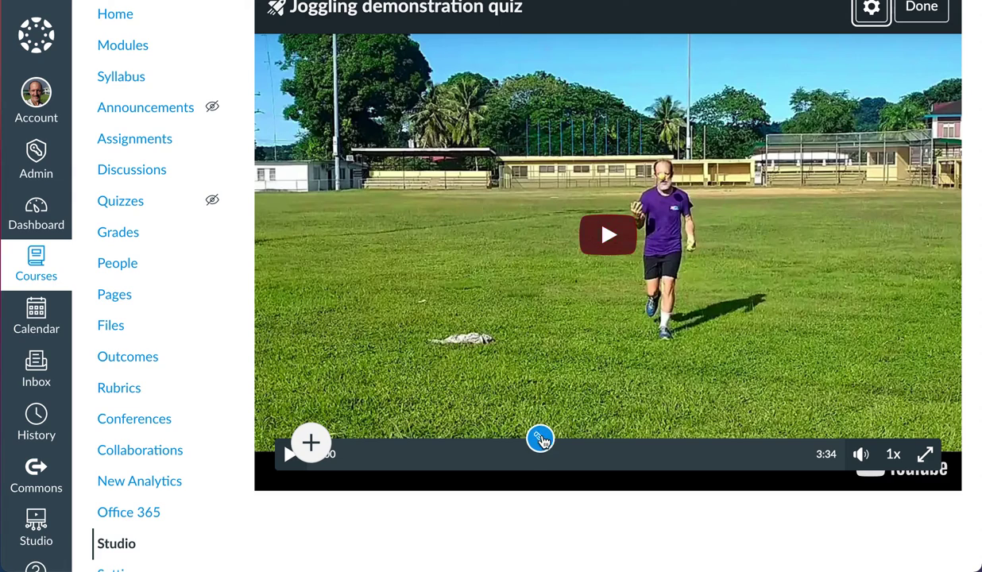
- Review the existing question at 1:32 with its answer choices, and close it discarding any changes
click(542, 440)
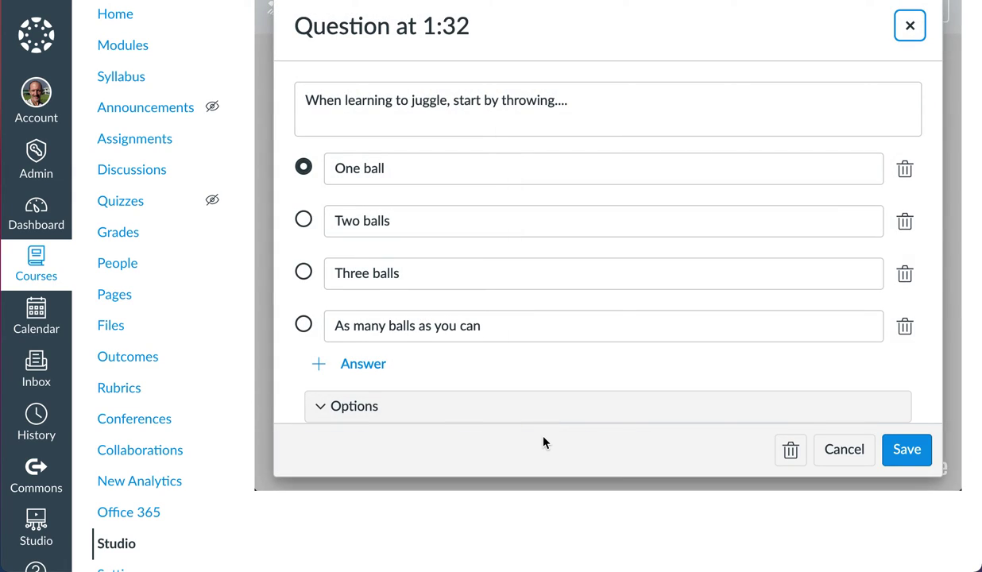
scroll(634, 351, down, 1)
scroll(635, 351, up, 1)
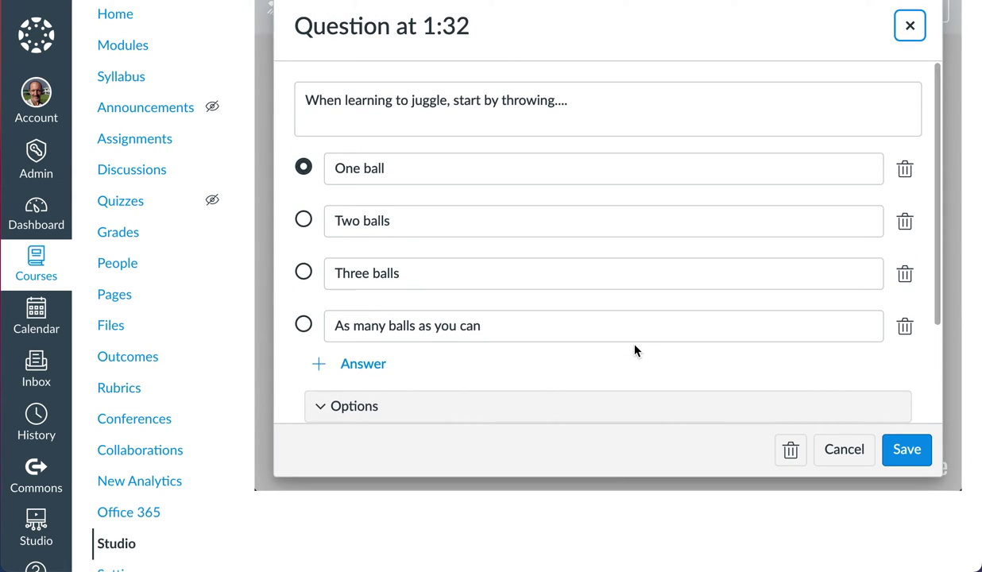
scroll(674, 334, up, 1)
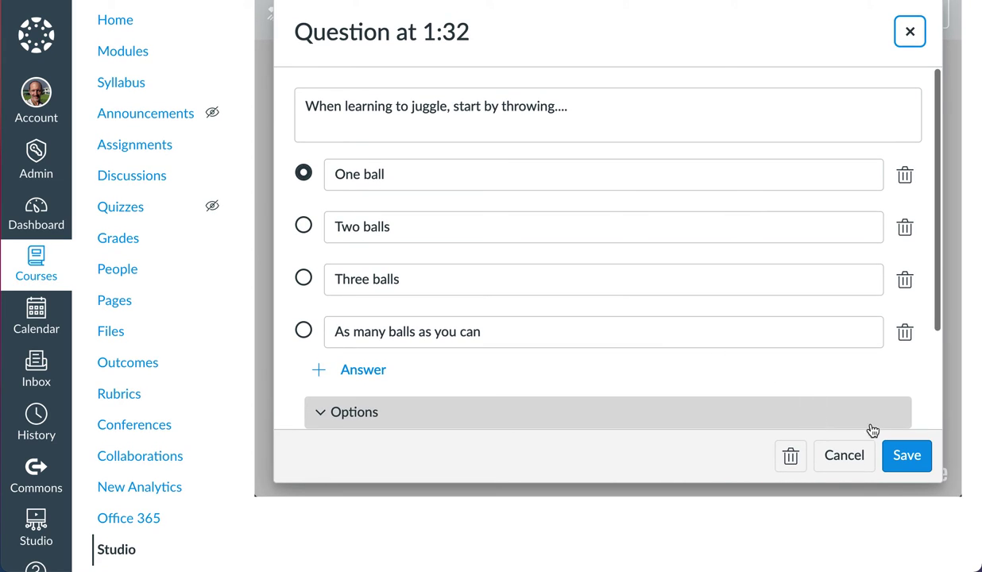
click(845, 458)
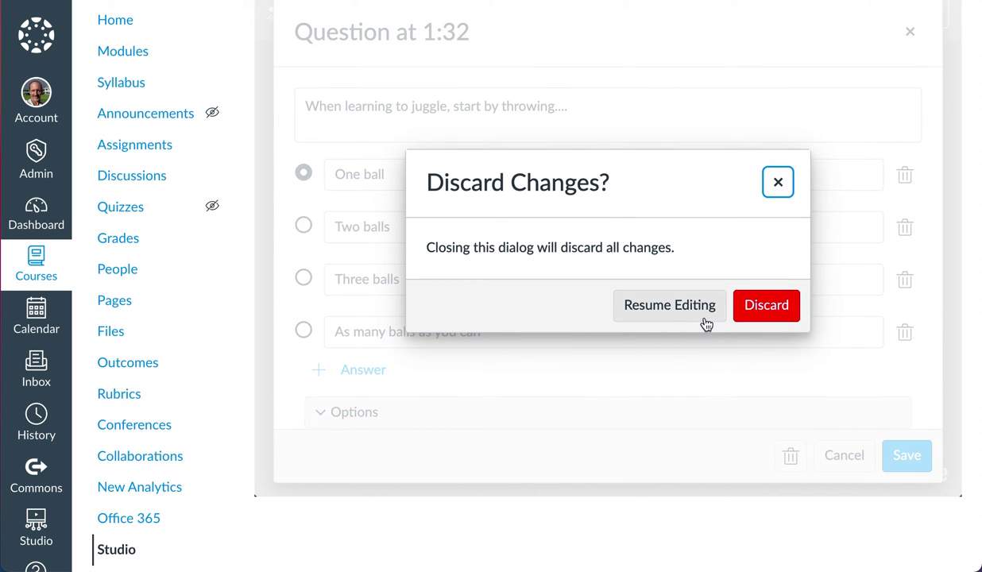
click(757, 315)
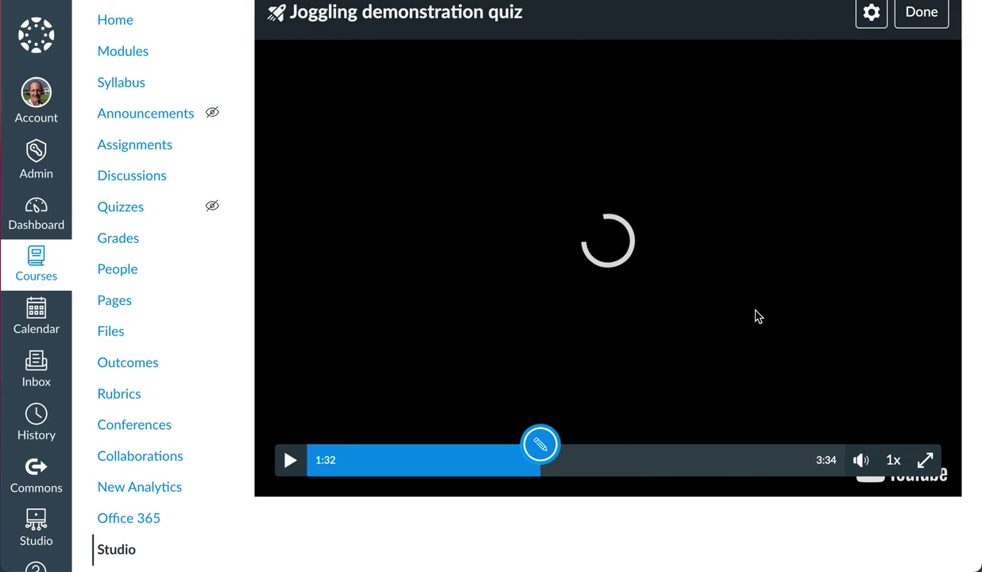
- Move the quiz video's playhead to 2:06
click(625, 464)
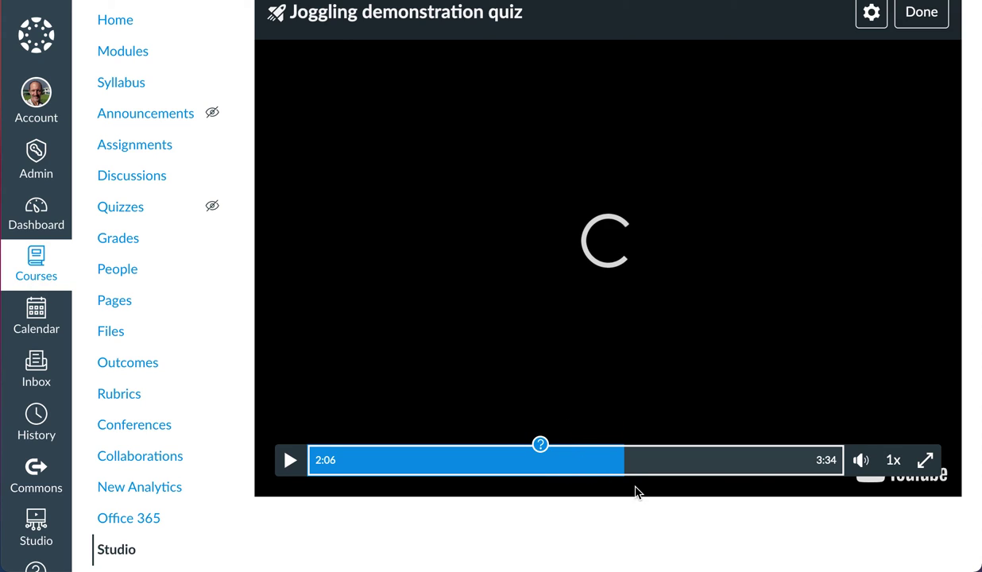
scroll(635, 491, down, 1)
scroll(636, 491, up, 3)
scroll(636, 491, down, 1)
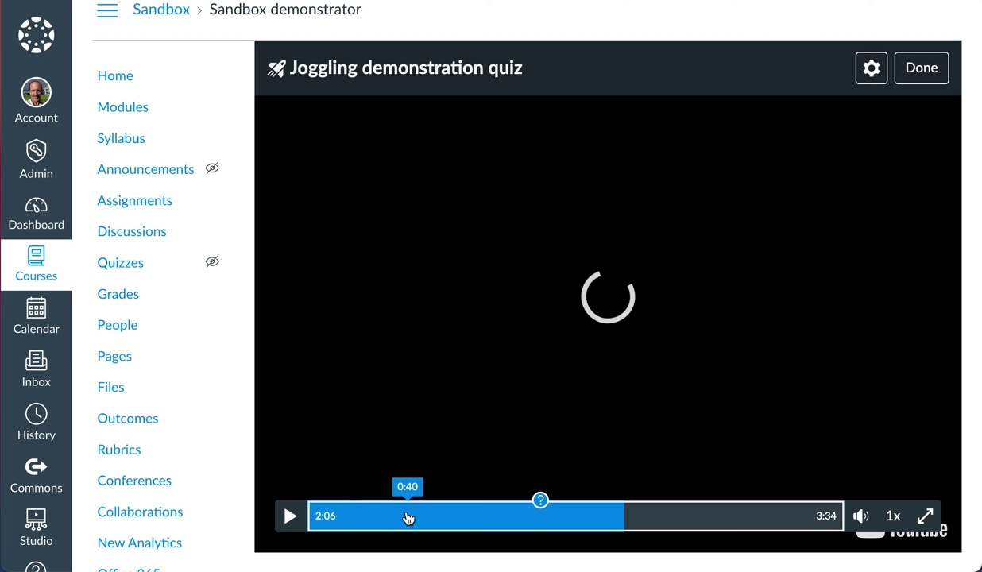
scroll(322, 444, up, 1)
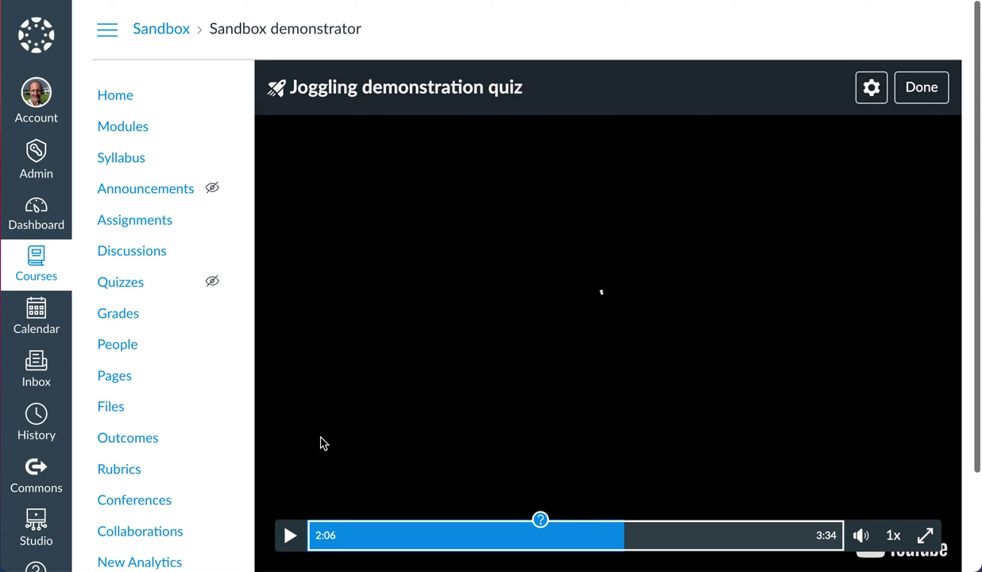
scroll(322, 443, down, 4)
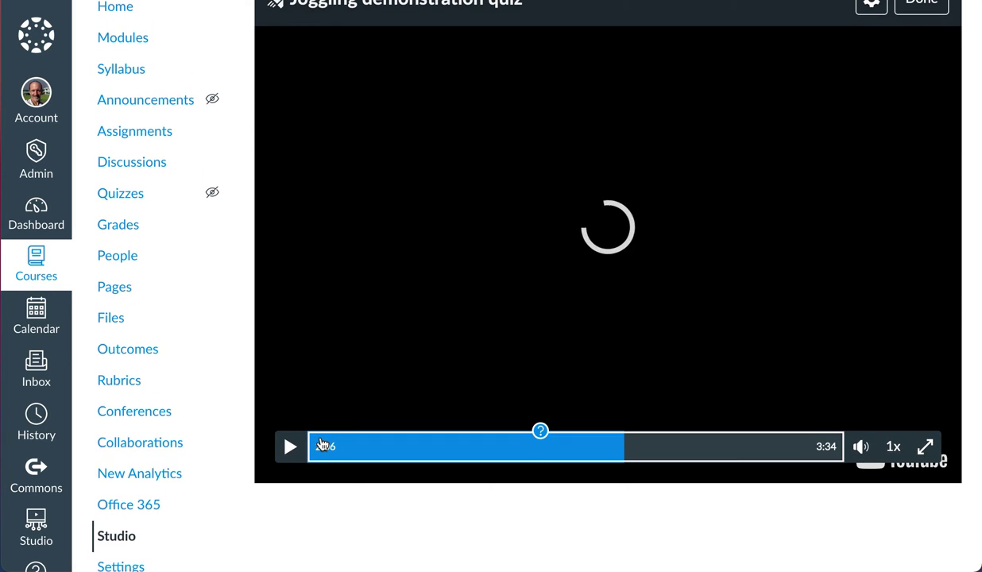
scroll(321, 444, down, 1)
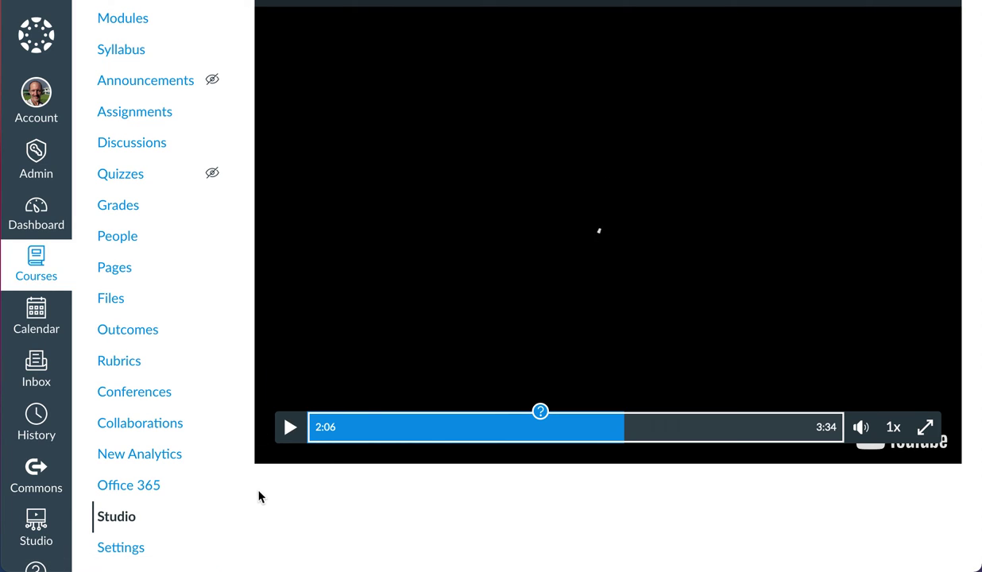
- Examine the question types that can be added at 0:24 and at 1:02 on the video timeline
click(371, 428)
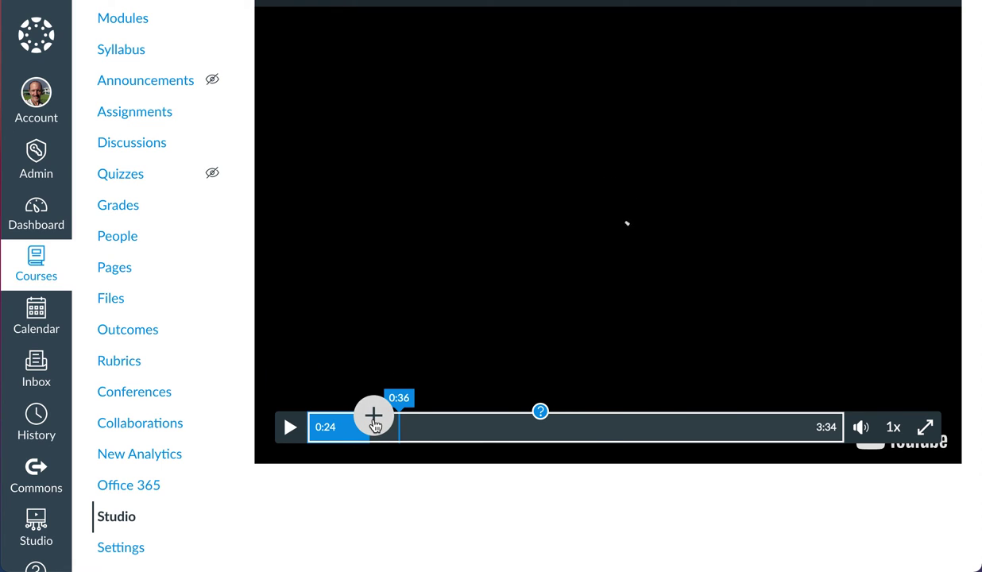
click(373, 416)
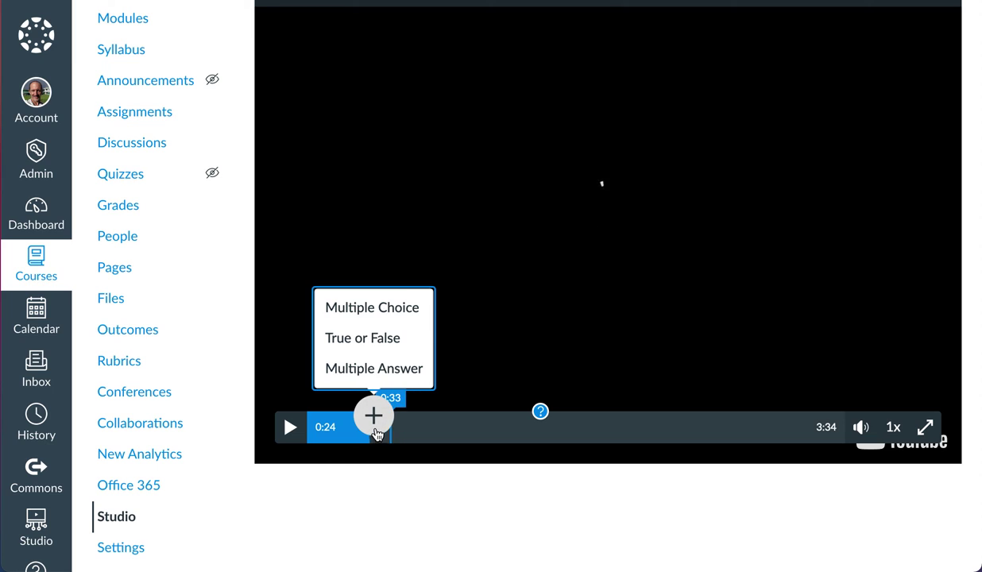
click(467, 421)
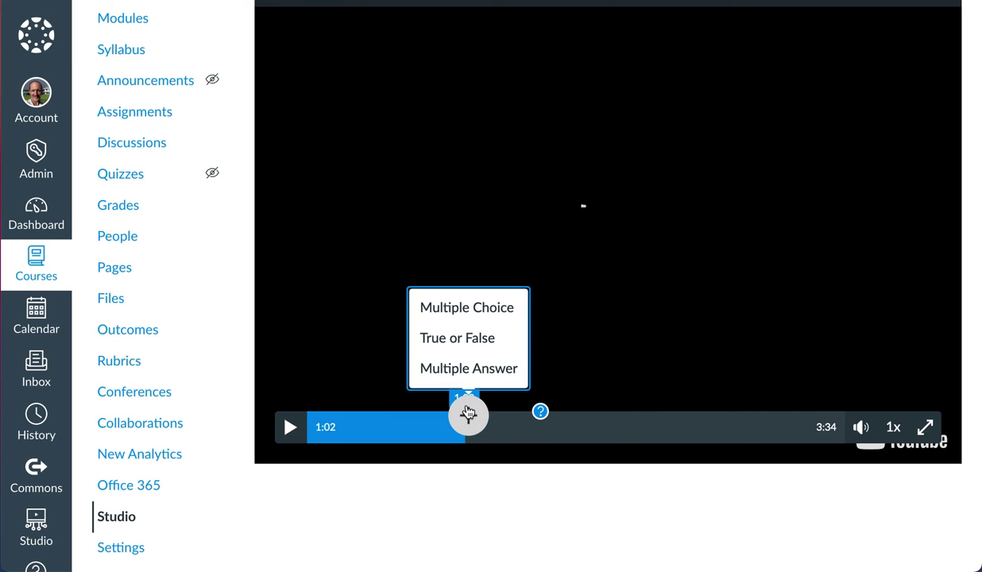
click(468, 415)
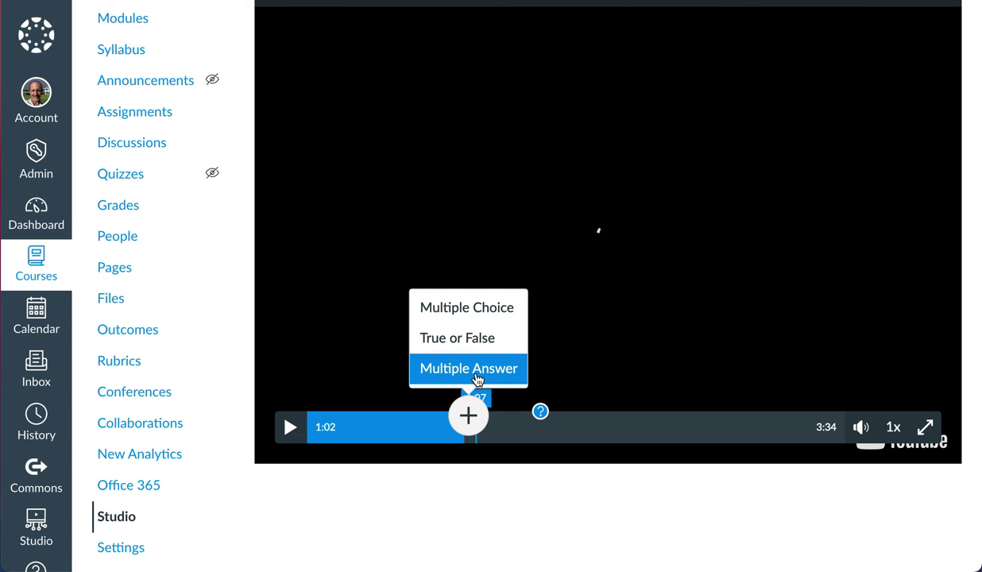
- Review the blank Multiple Answer question form with its answer, shuffle and feedback options, and discard the new question
click(478, 380)
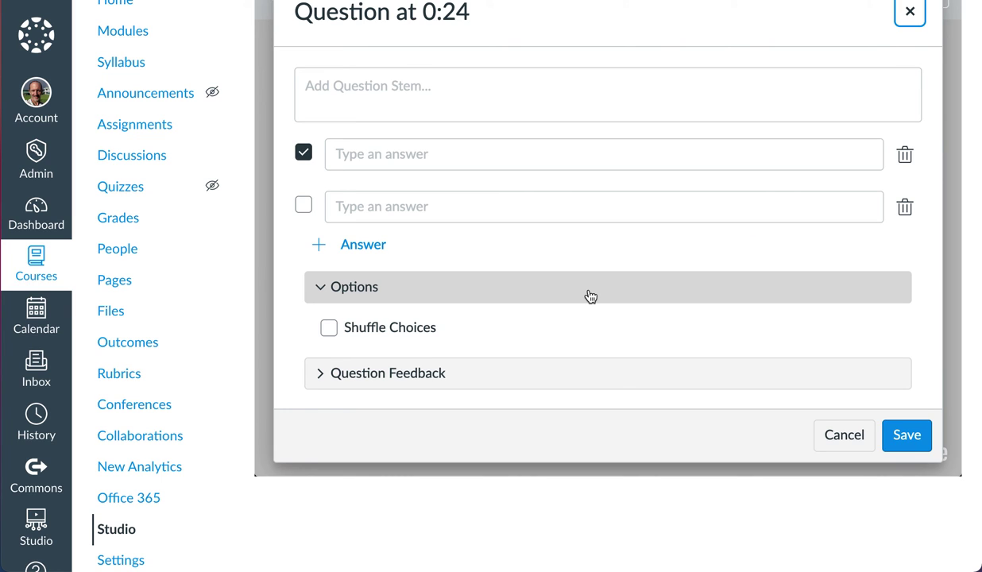
scroll(589, 295, up, 1)
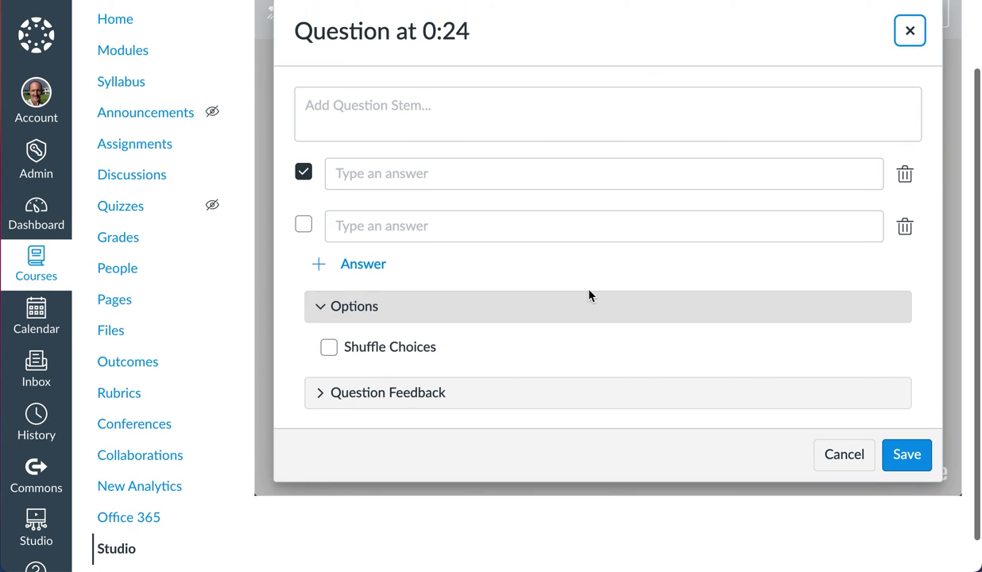
scroll(589, 296, up, 1)
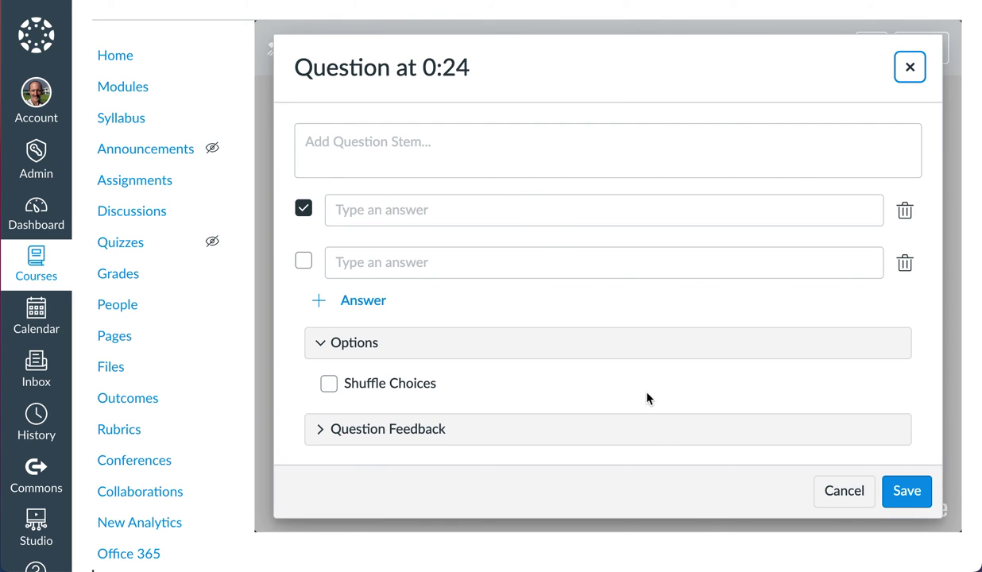
click(831, 490)
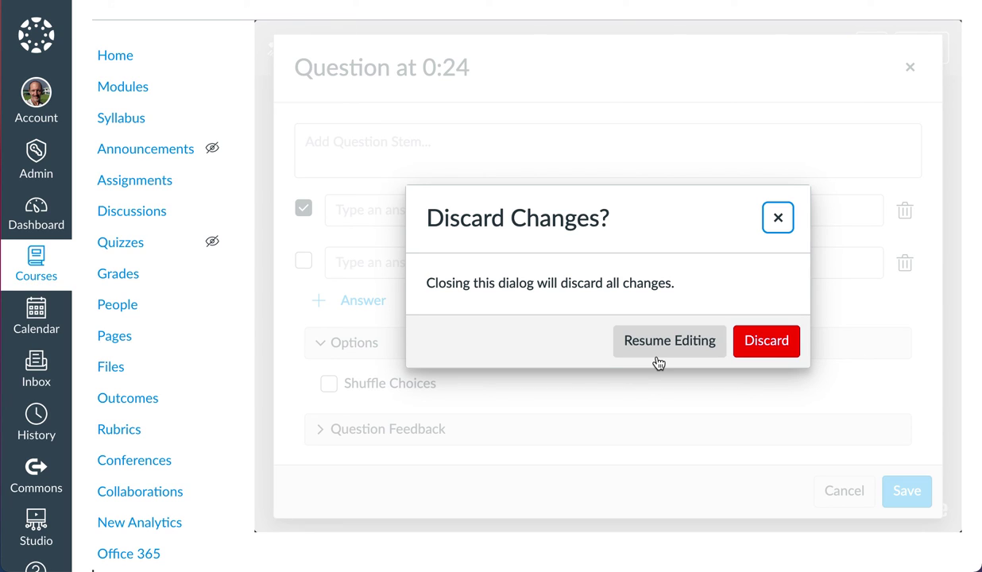
click(768, 341)
click(472, 487)
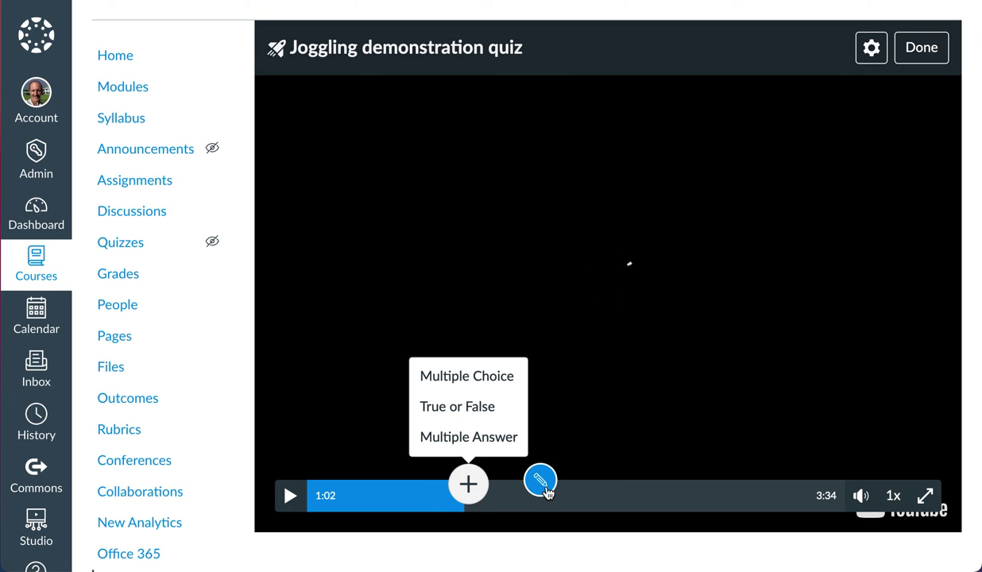
scroll(213, 451, down, 2)
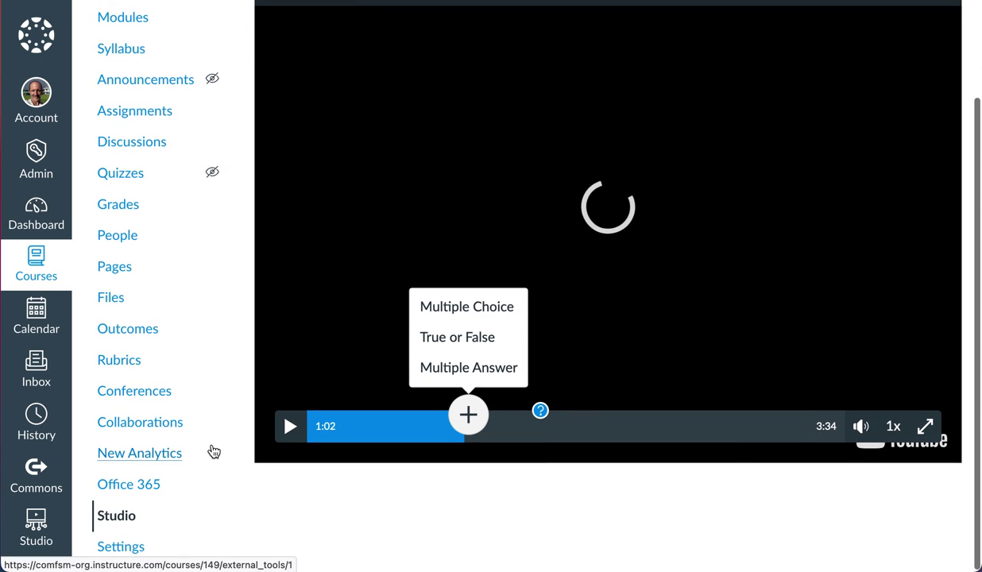
scroll(213, 451, up, 1)
scroll(213, 452, down, 1)
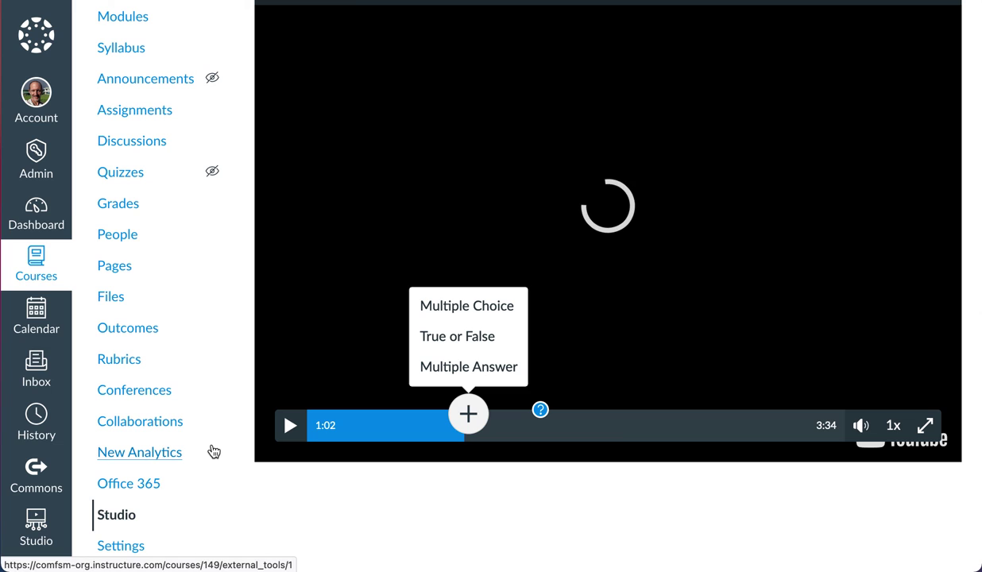
scroll(213, 451, up, 3)
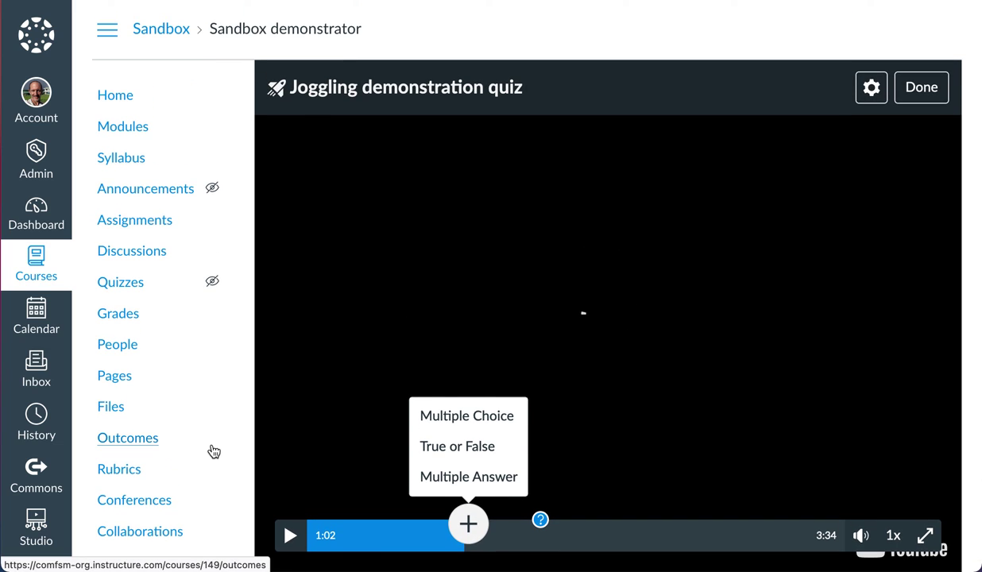
scroll(213, 451, down, 3)
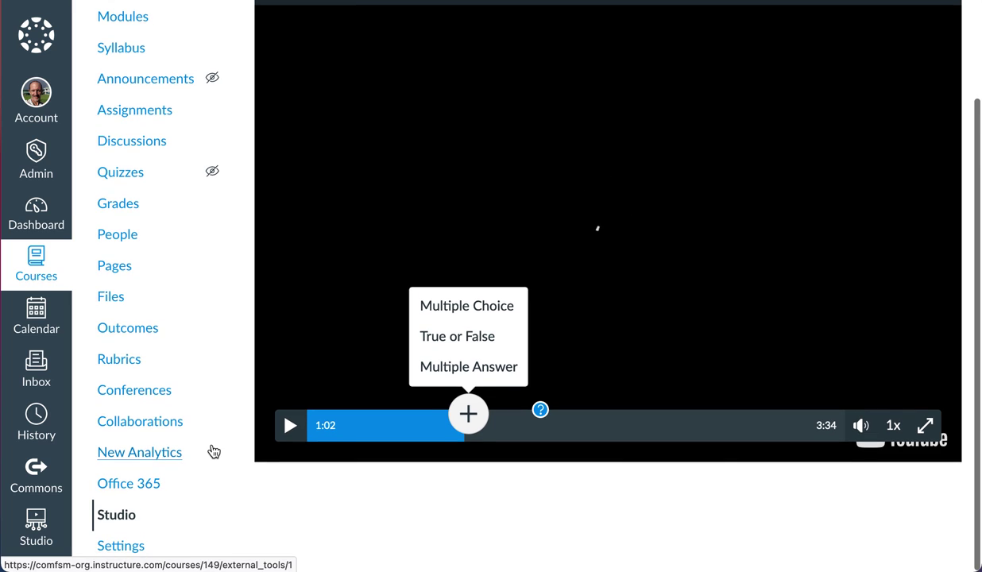
scroll(213, 452, up, 2)
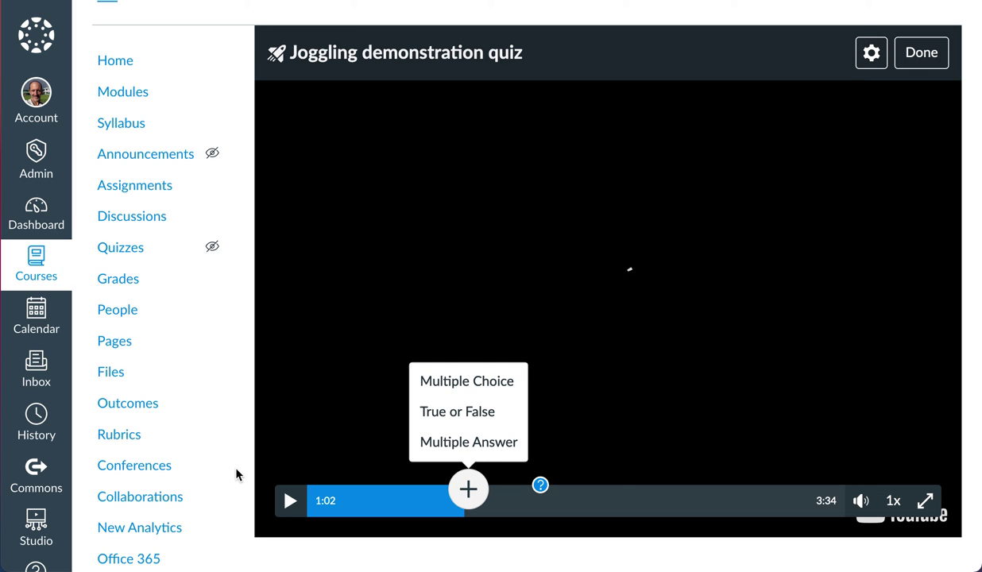
scroll(236, 474, down, 1)
scroll(236, 474, down, 3)
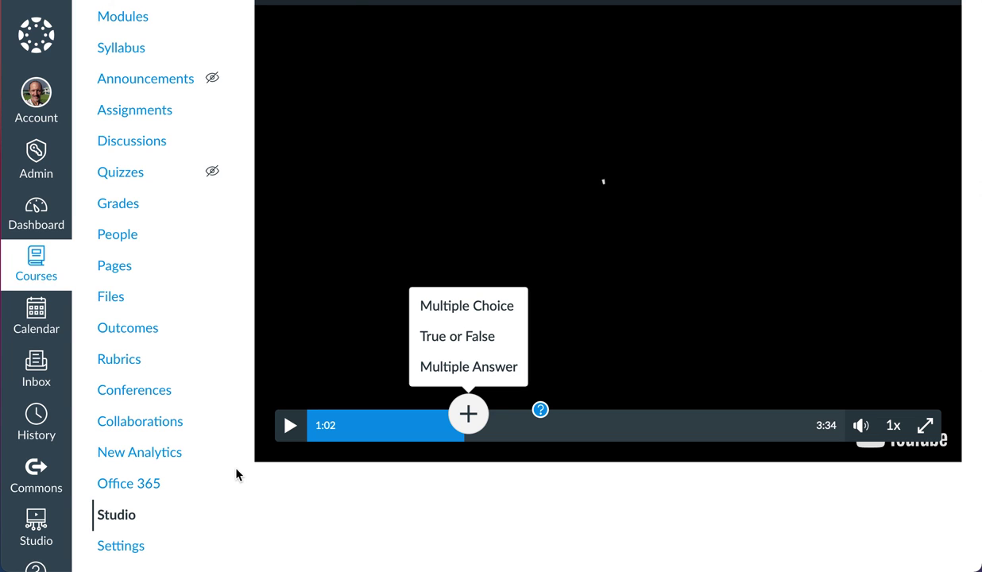
scroll(236, 475, down, 1)
scroll(236, 474, up, 4)
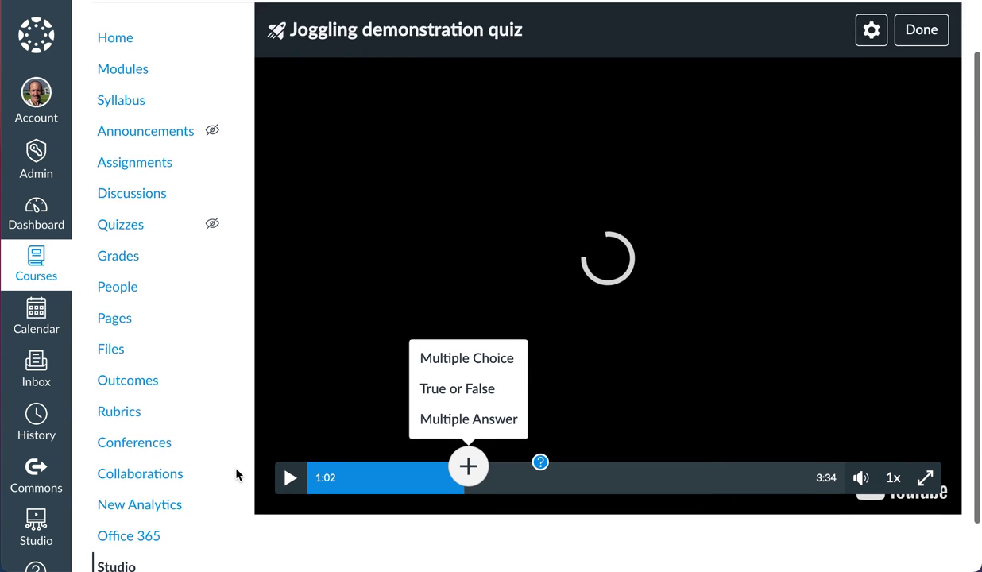
scroll(236, 475, down, 2)
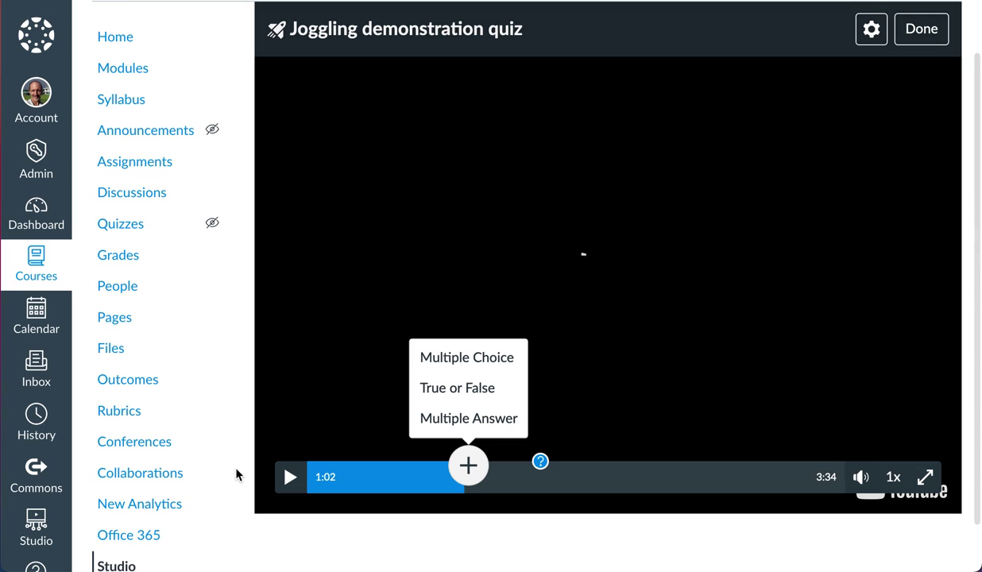